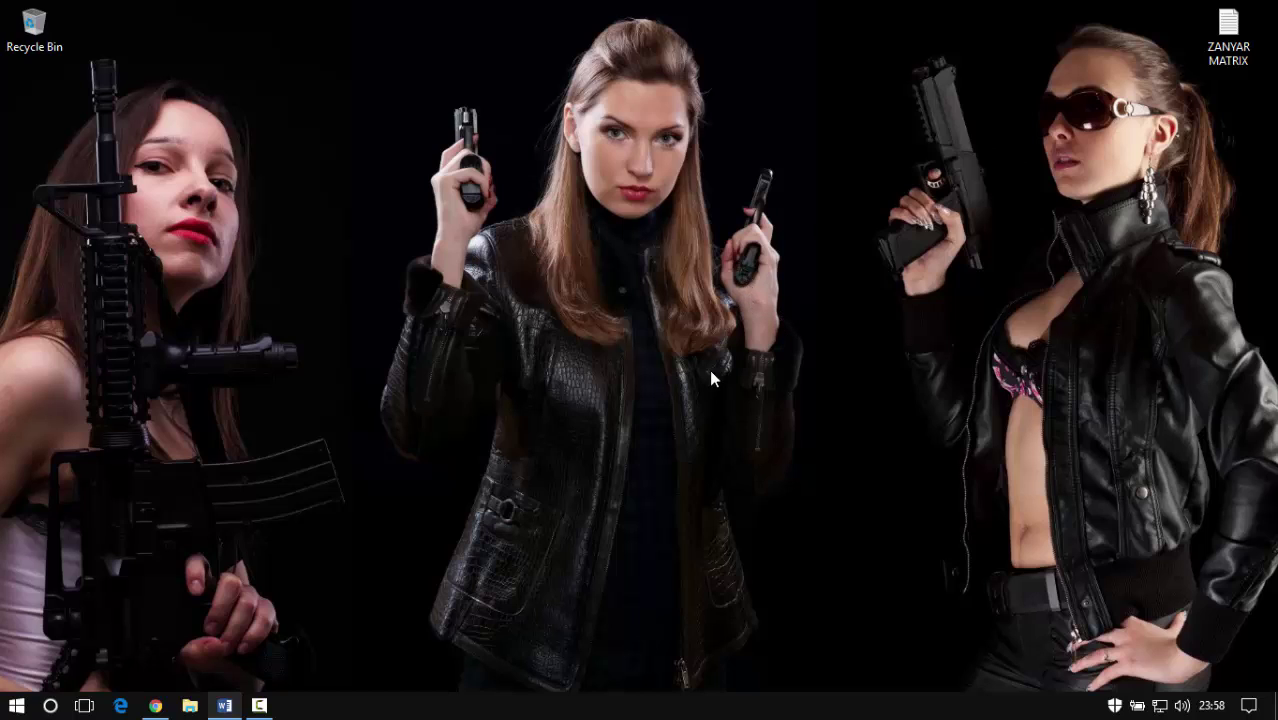
# Refresh the local desktop and bring up the Start menu
pyautogui.rightClick(285, 268)
pyautogui.click(334, 340)
pyautogui.press('super')
pyautogui.press('super')
# In Chrome on ericom.com, go to Online Demos and open the AccessNow demo page
pyautogui.click(155, 705)
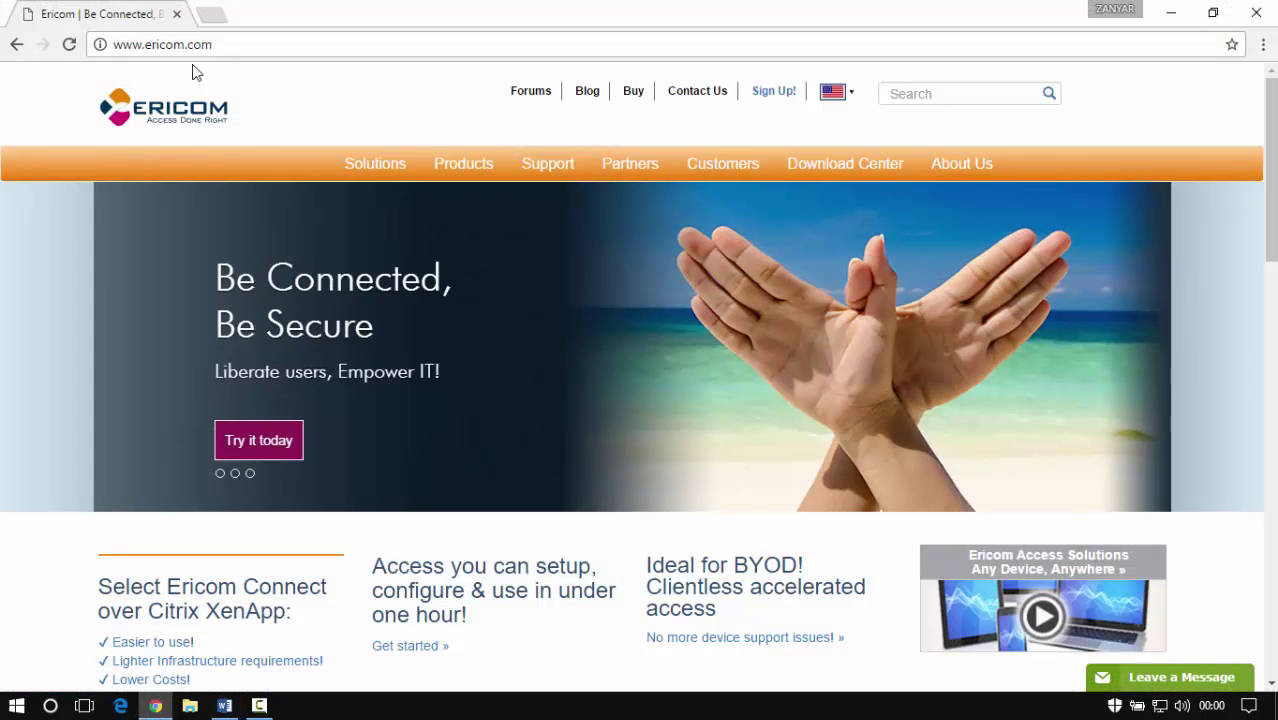
pyautogui.moveTo(126, 44); pyautogui.dragTo(304, 48)
pyautogui.moveTo(830, 166)
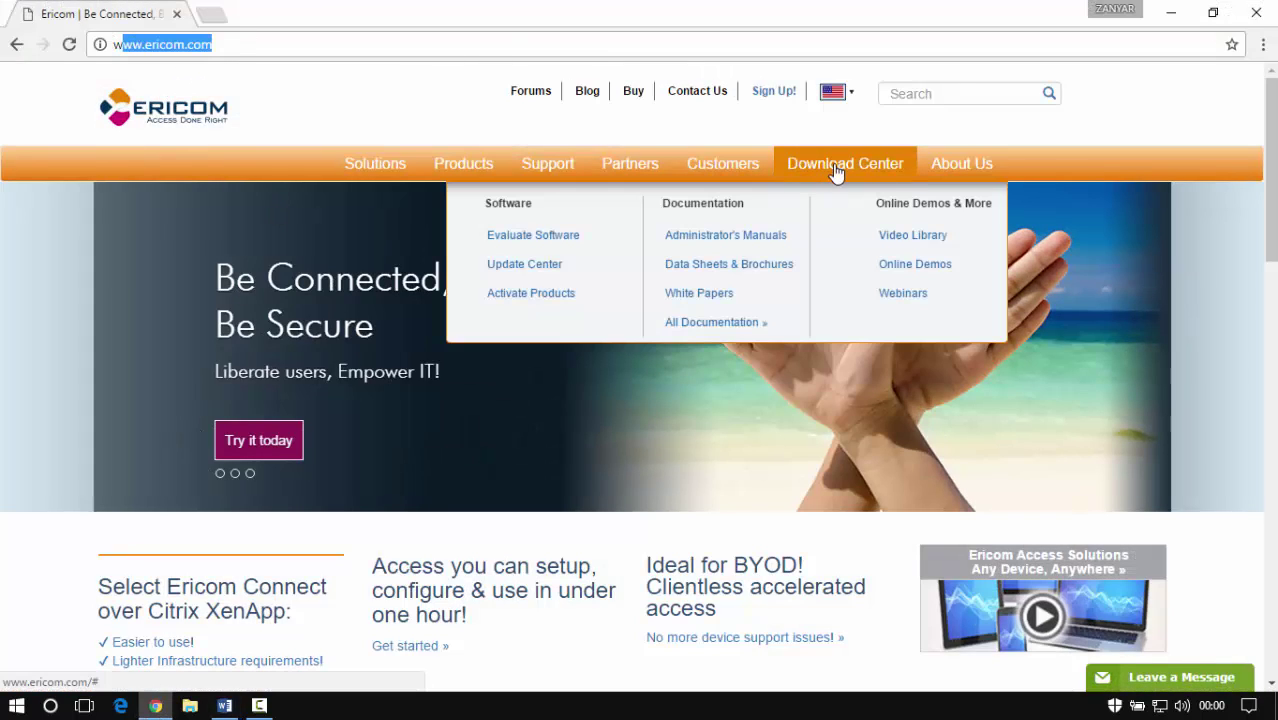
pyautogui.click(940, 277)
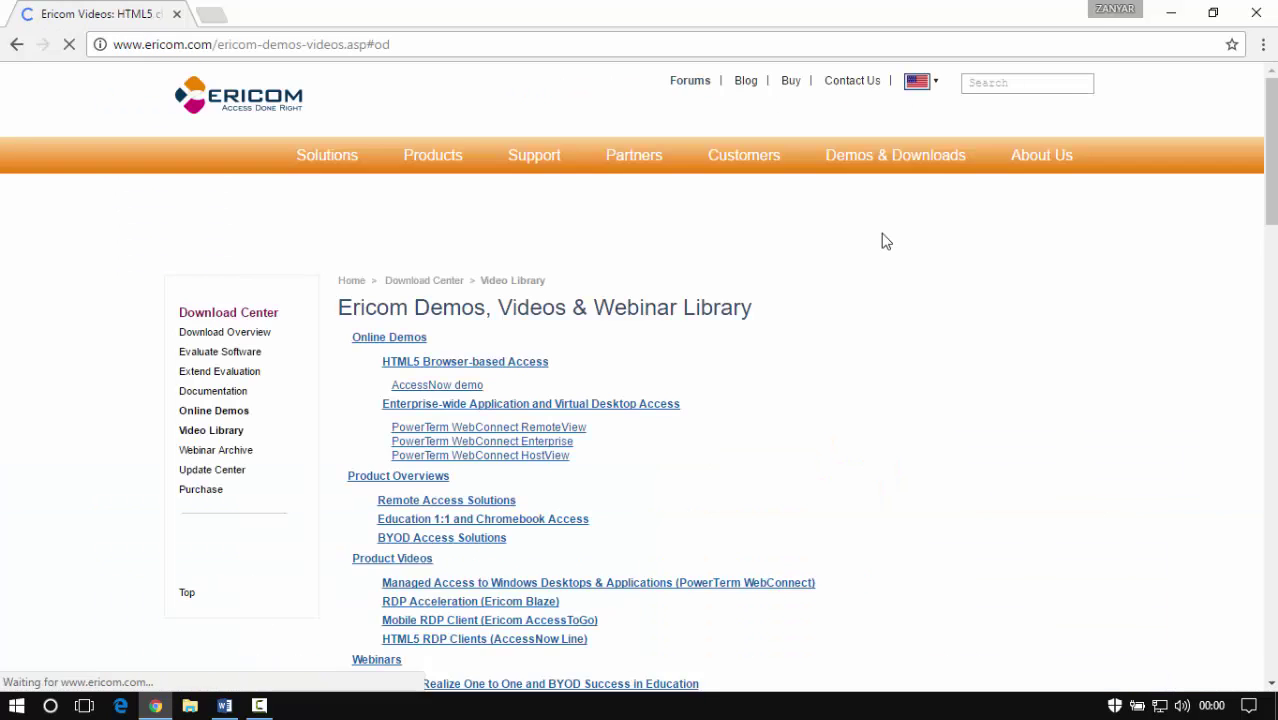
pyautogui.scroll(1, 800, 286)
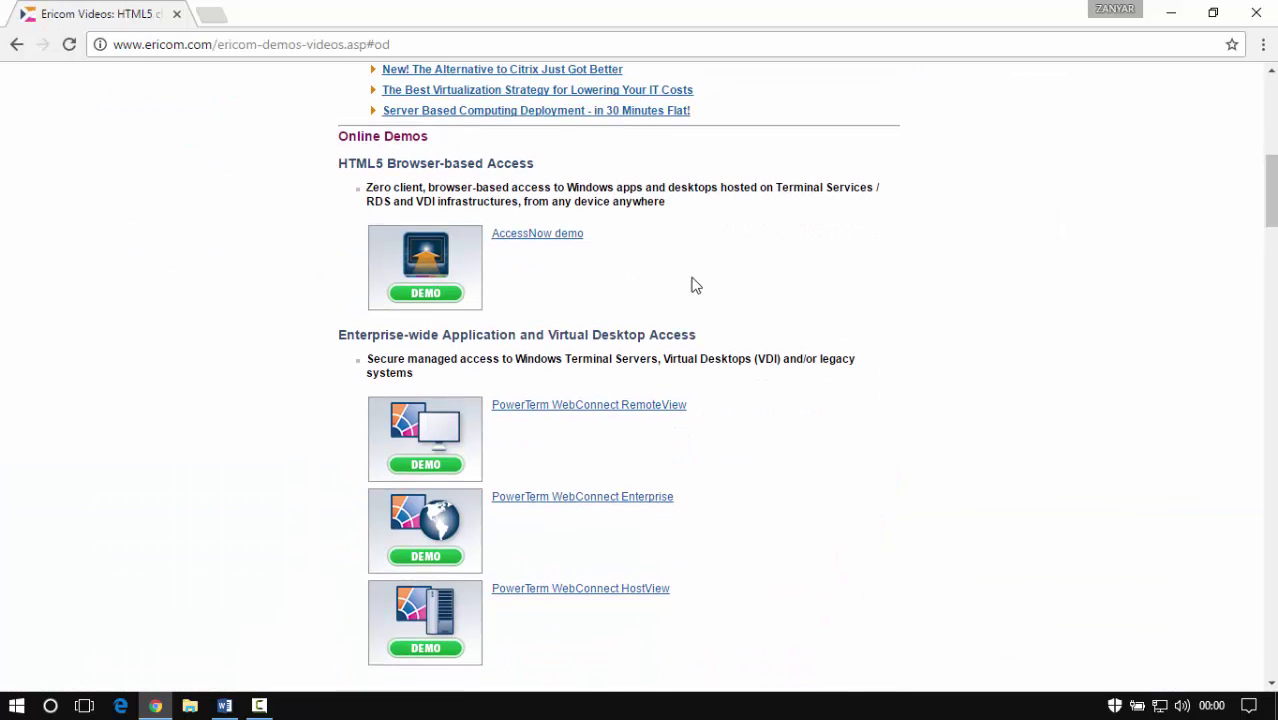
pyautogui.click(561, 234)
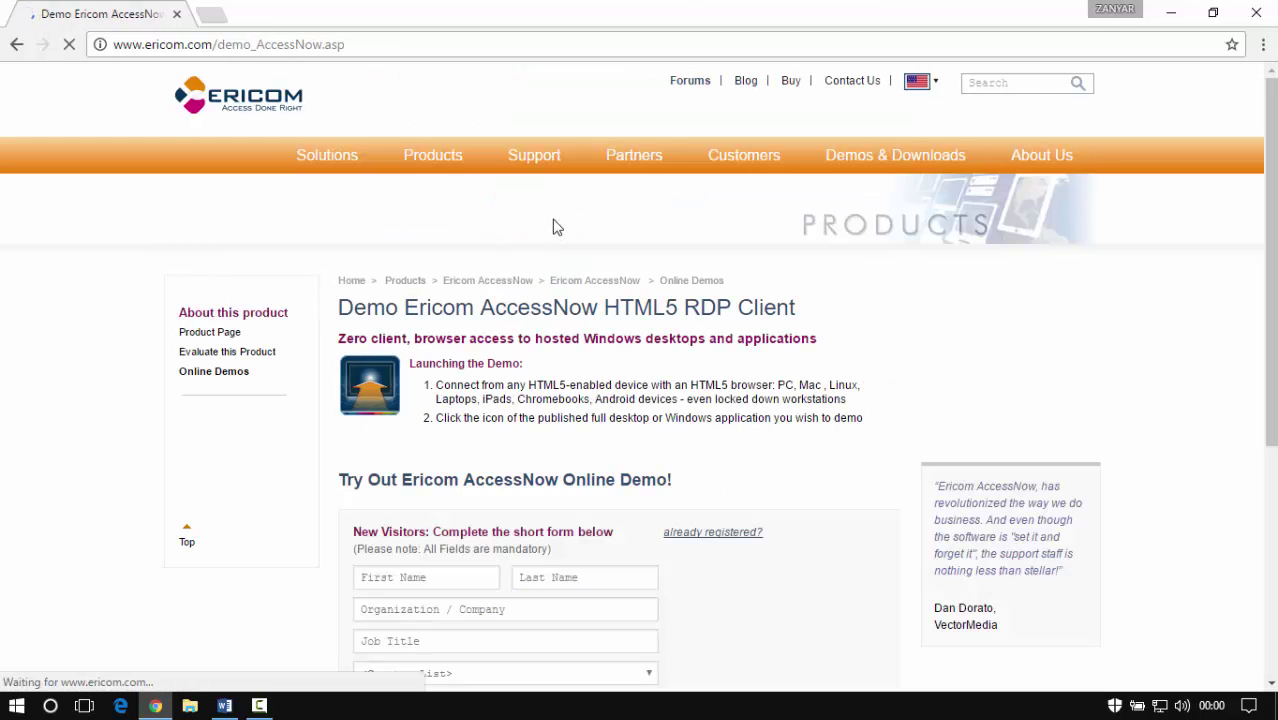
# Enter the visitor's first and last name, the organization, and job title IT
pyautogui.scroll(-2, 569, 290)
pyautogui.scroll(-1, 570, 318)
pyautogui.click(474, 296)
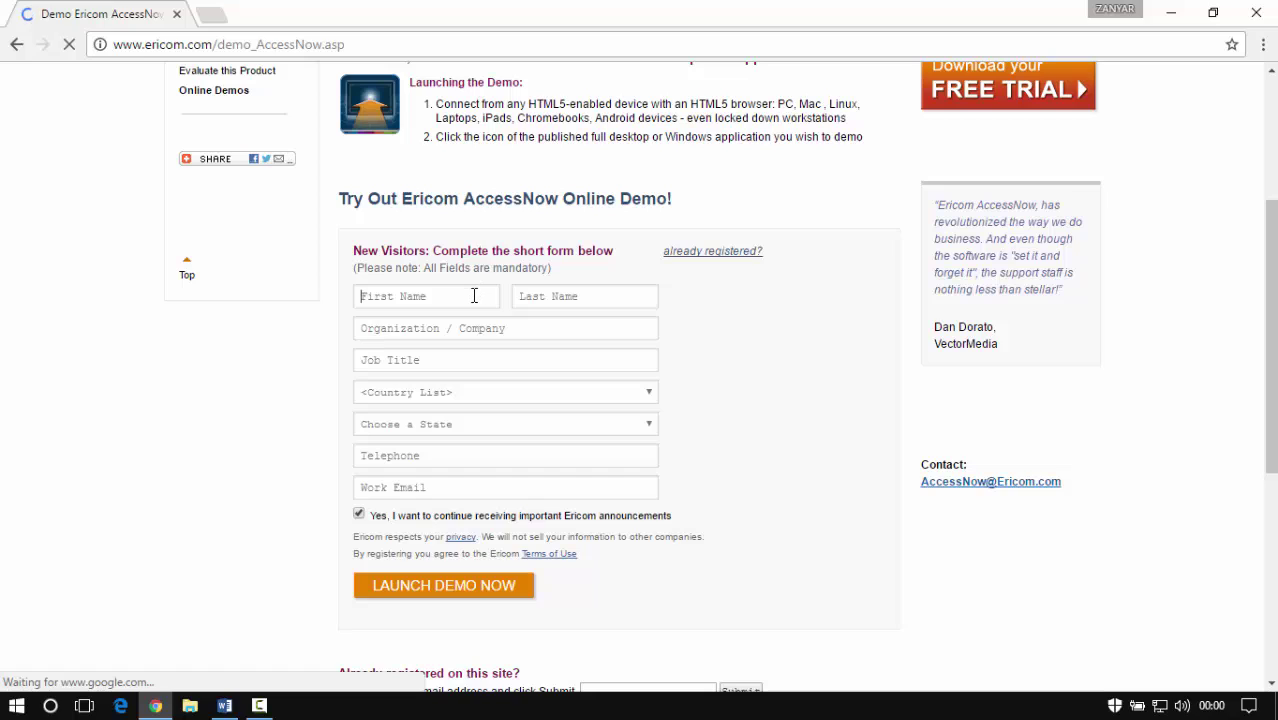
pyautogui.write('ZANYAR')
pyautogui.click(557, 297)
pyautogui.write('MA')
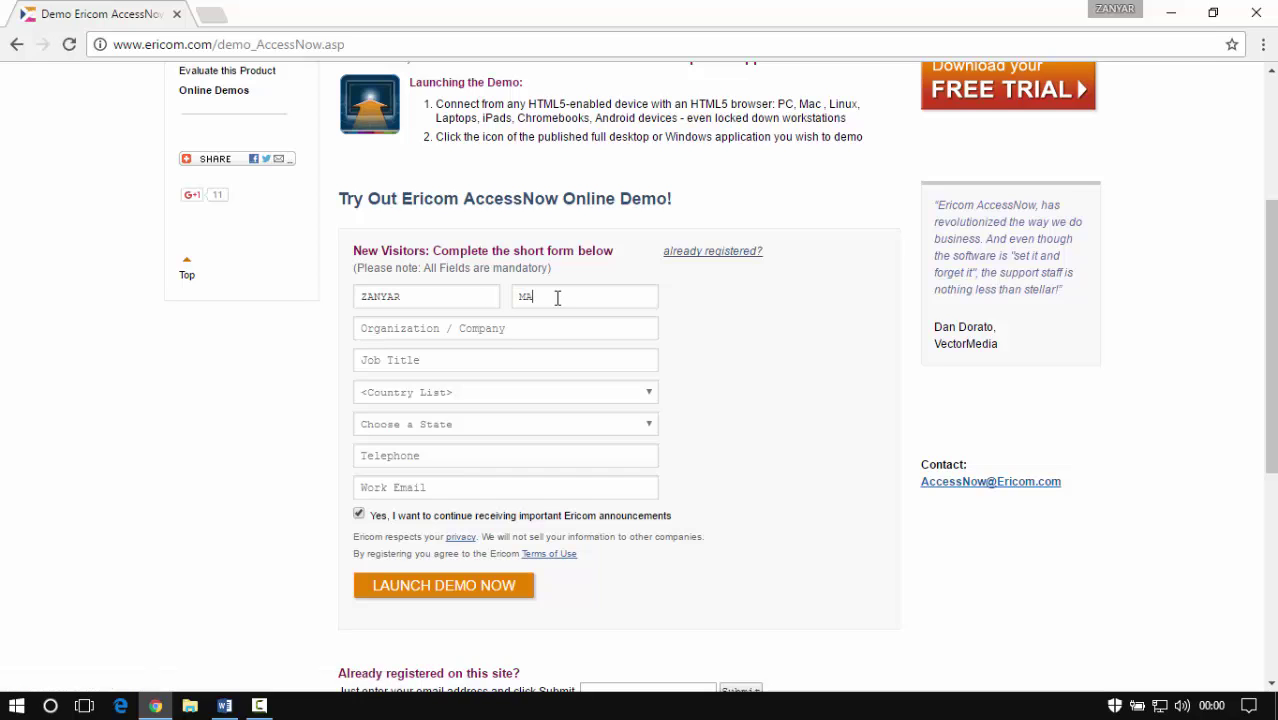
pyautogui.write('TRIX')
pyautogui.click(548, 327)
pyautogui.write('MATRIX')
pyautogui.click(480, 361)
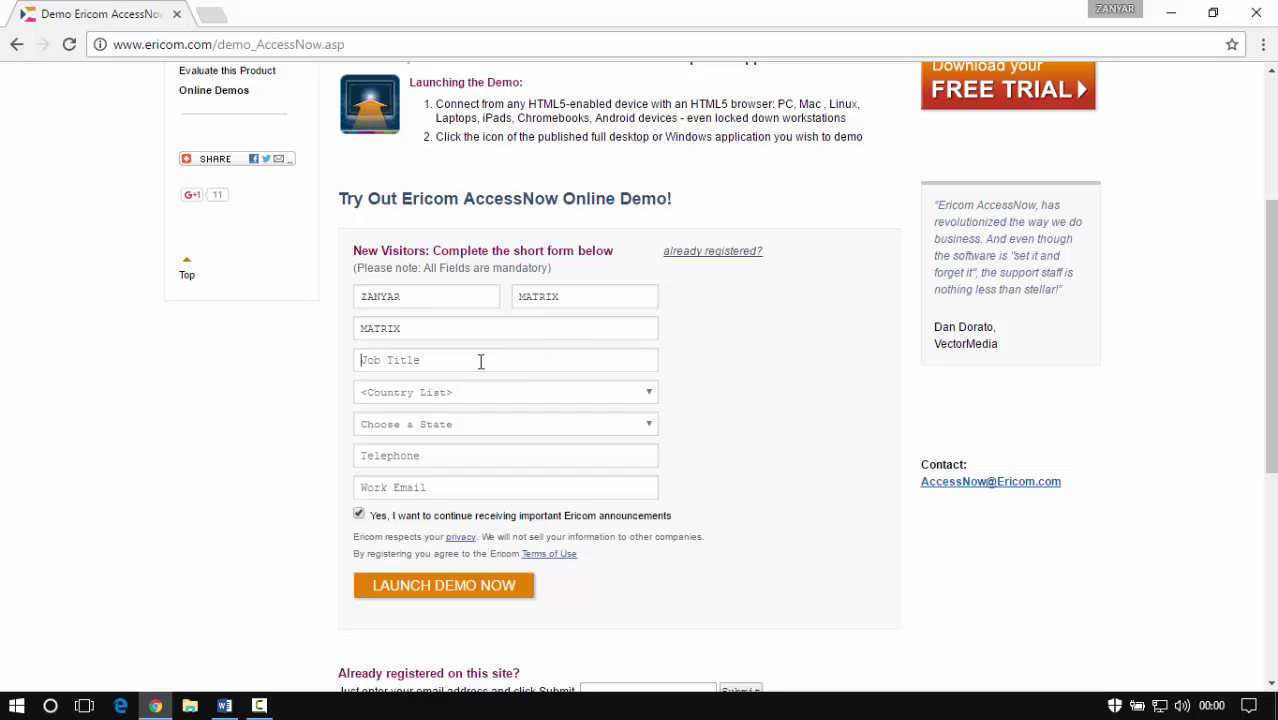
pyautogui.write('MA')
pyautogui.press('BackSpace')
pyautogui.press('BackSpace')
pyautogui.write('IT')
# Choose United Kingdom, enter the telephone number and work e-mail, and launch the demo
pyautogui.click(476, 396)
pyautogui.scroll(-20, 490, 505)
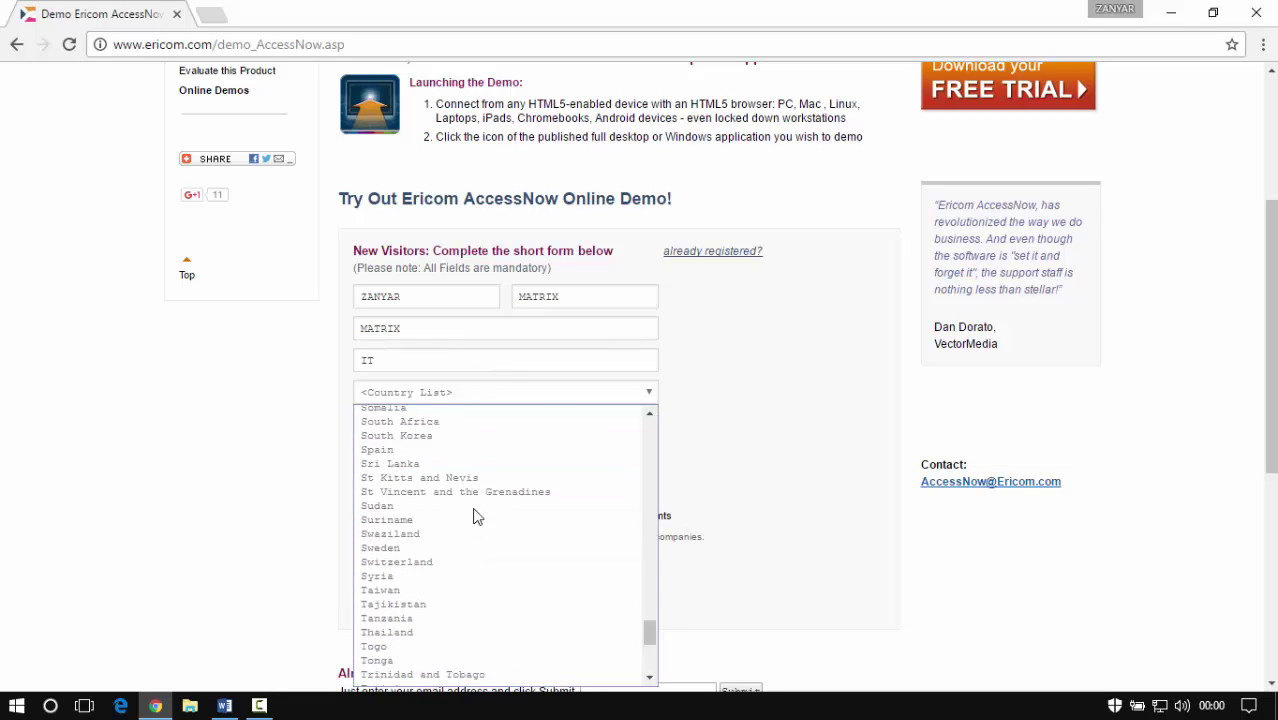
pyautogui.click(507, 502)
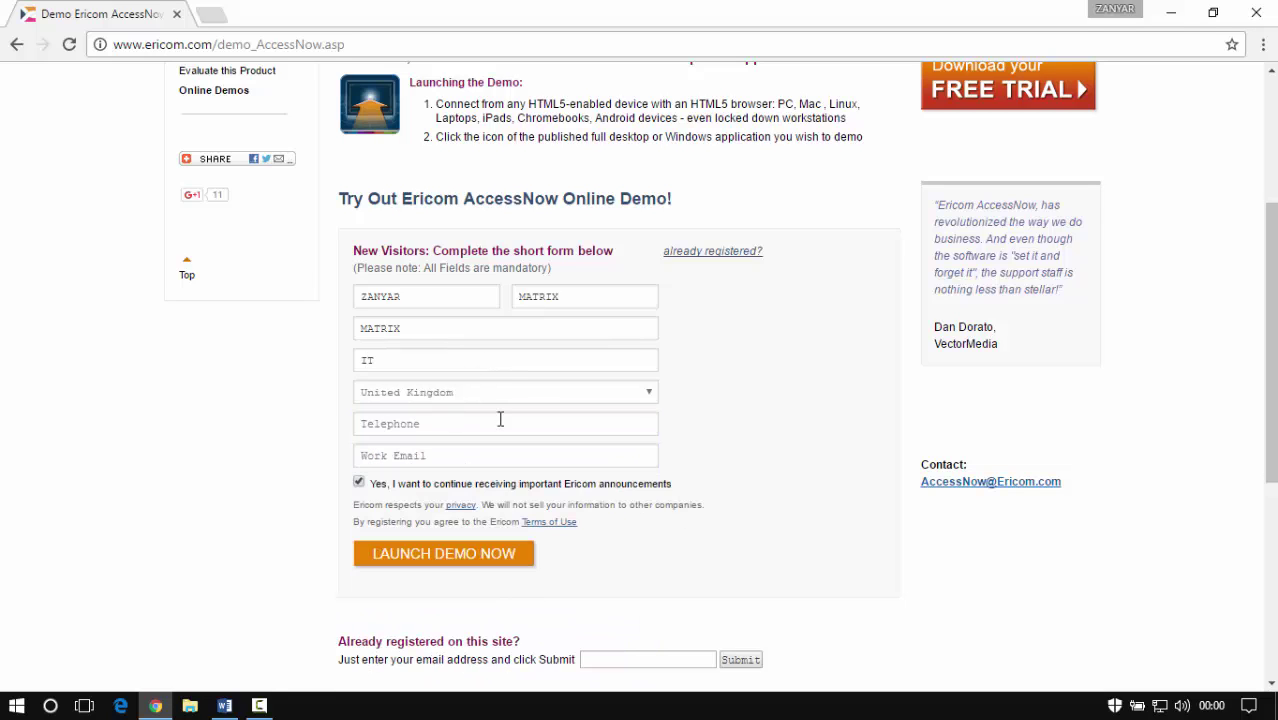
pyautogui.click(502, 420)
pyautogui.write('+44')
pyautogui.click(442, 443)
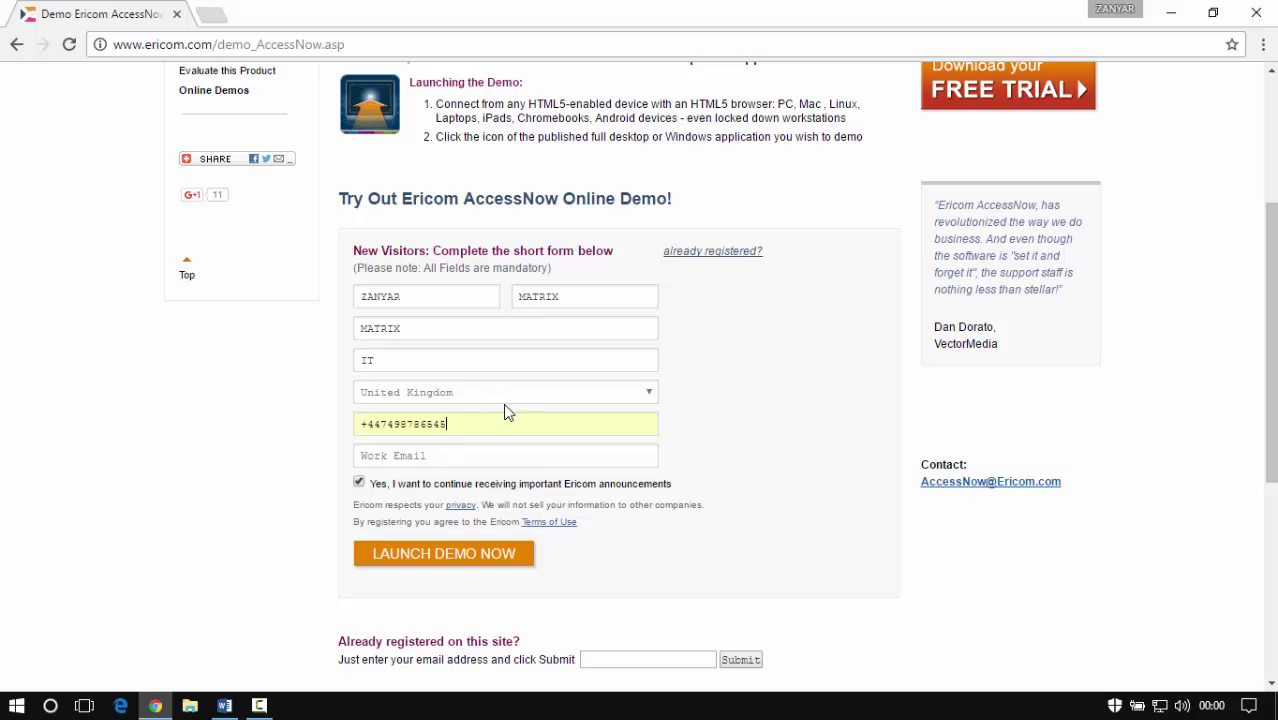
pyautogui.click(415, 424)
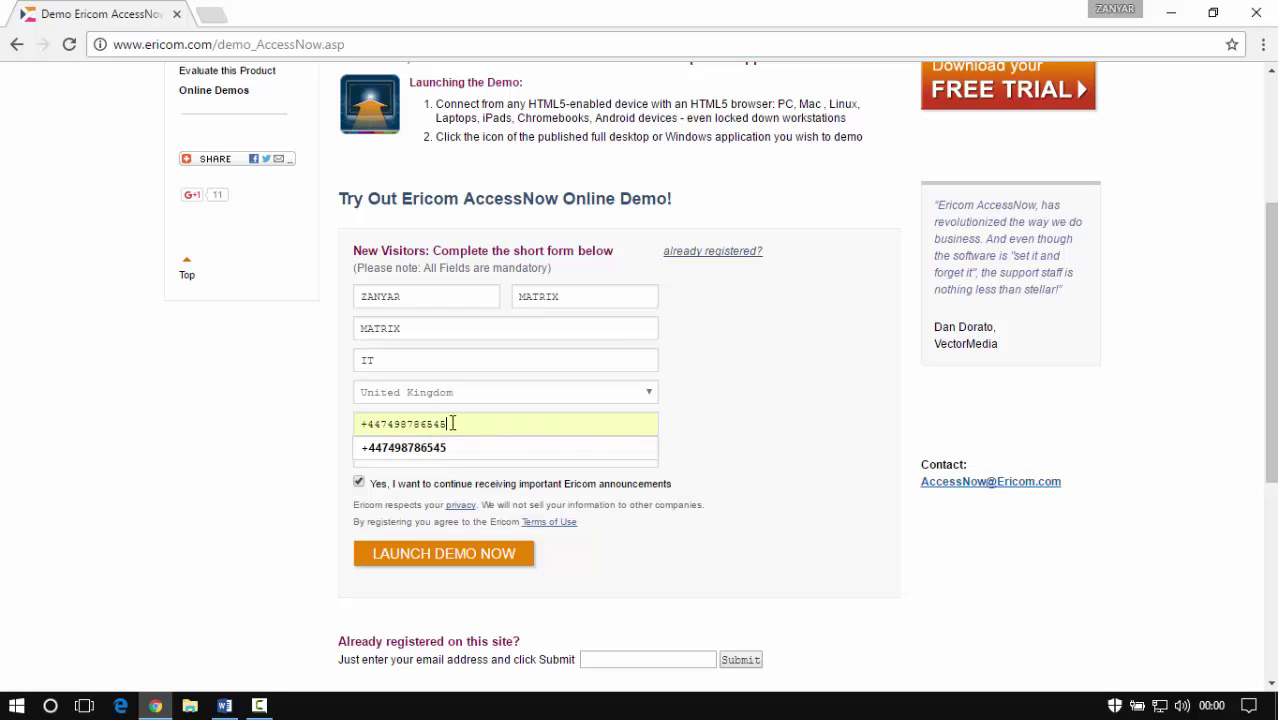
pyautogui.click(428, 456)
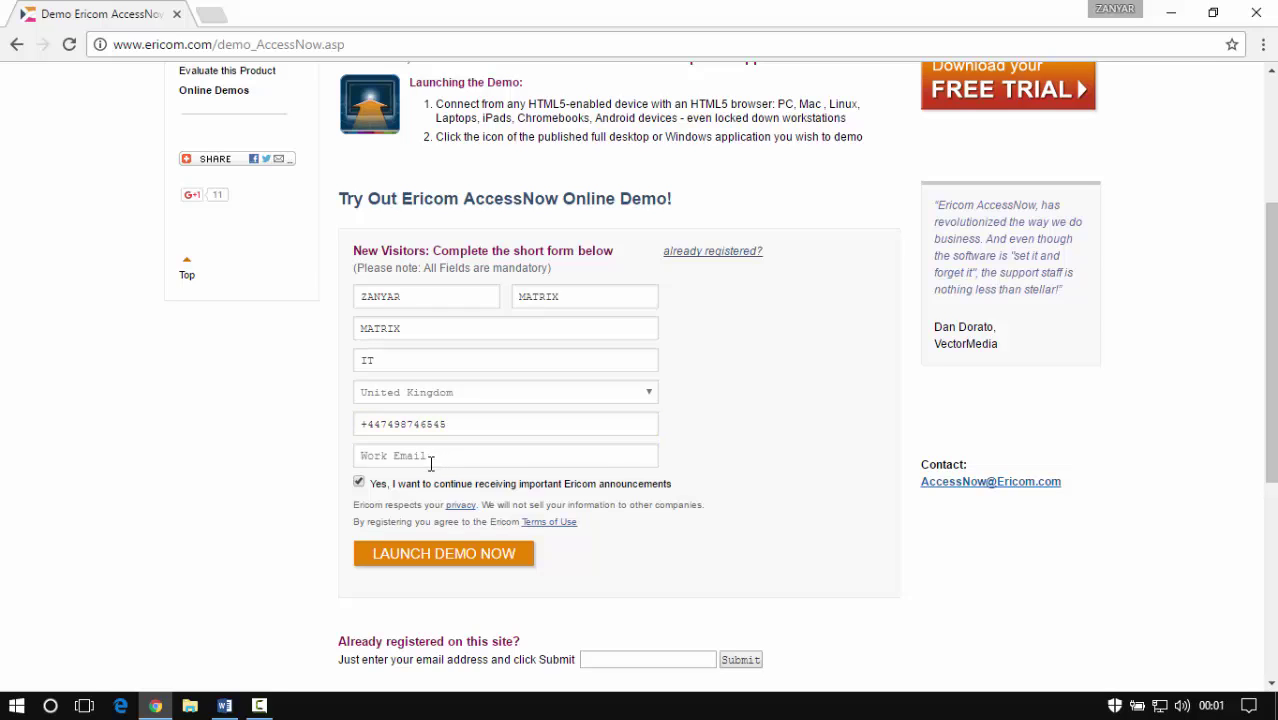
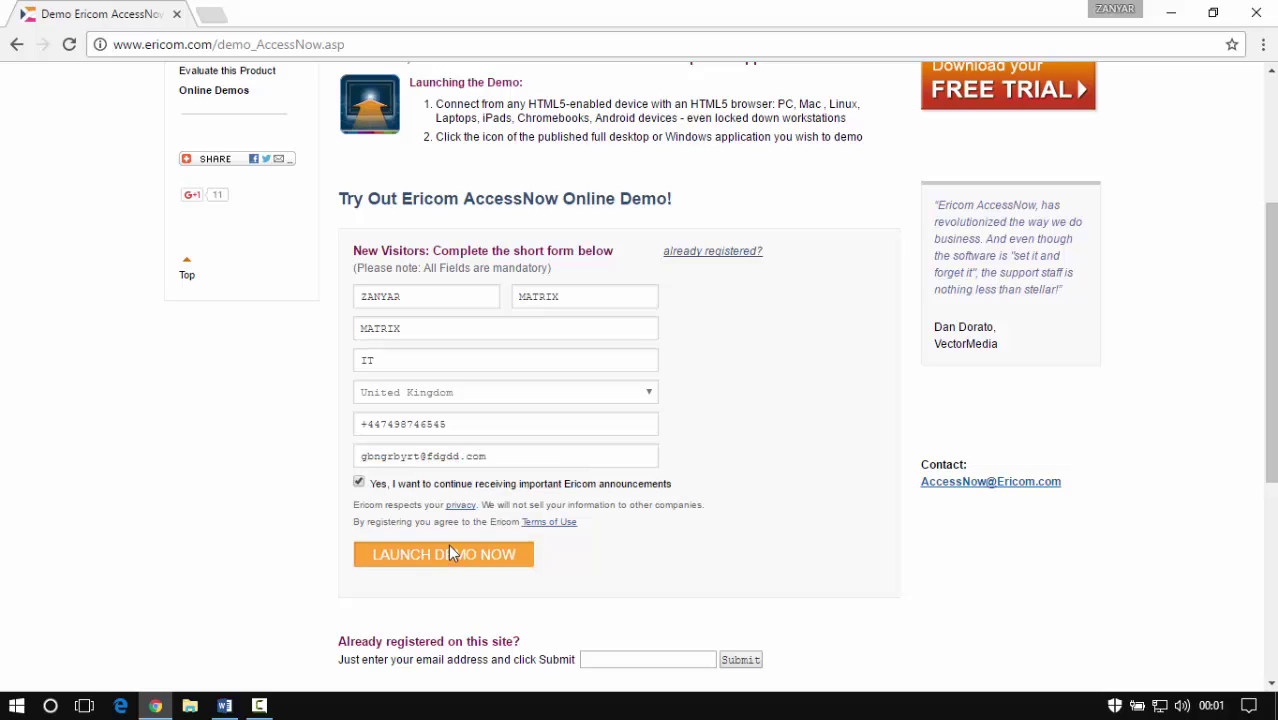
pyautogui.click(447, 553)
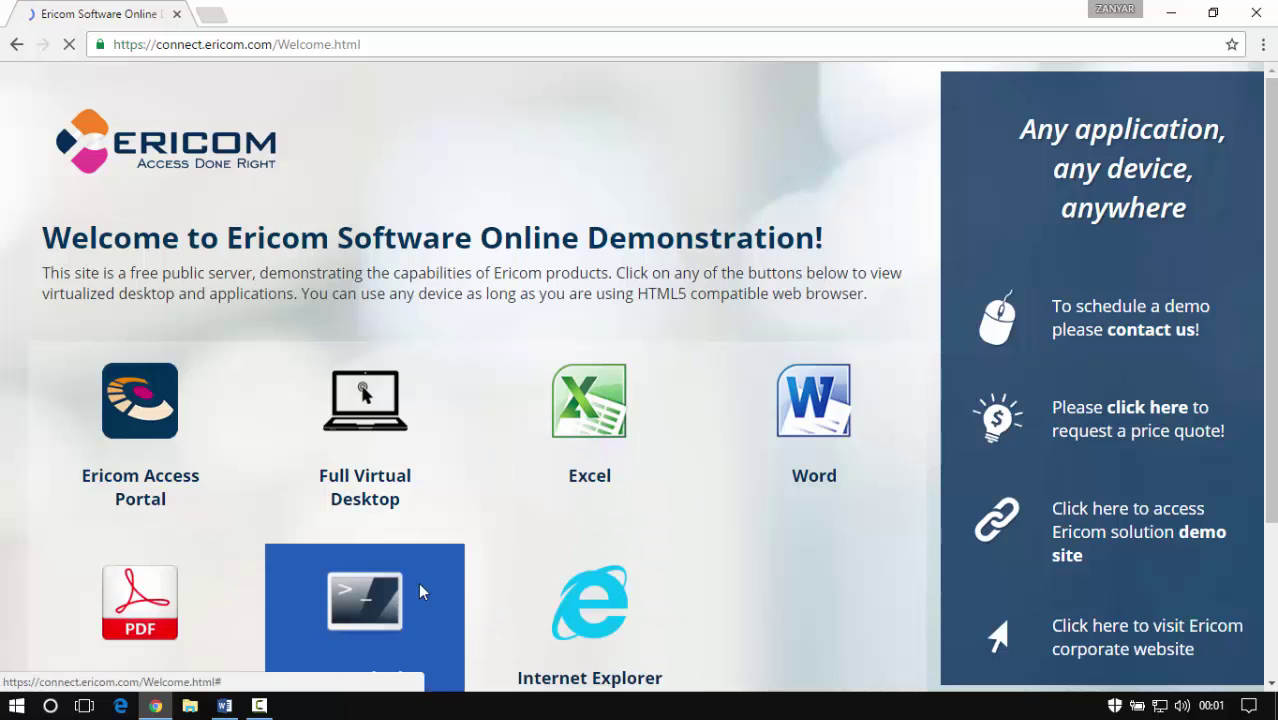
# Launch the Full Virtual Desktop demo to open a remote Windows Server 2012 R2 session
pyautogui.click(359, 480)
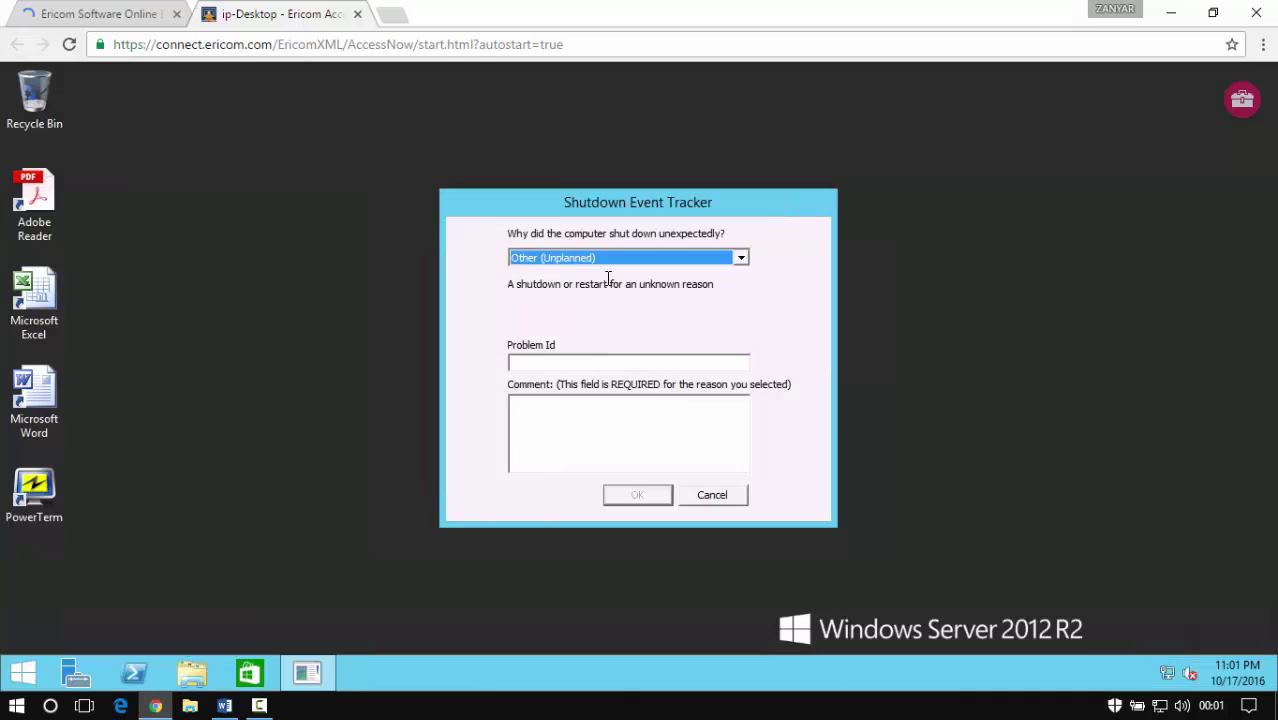
# Cancel the Shutdown Event Tracker and refresh the remote desktop
pyautogui.click(707, 497)
pyautogui.rightClick(446, 290)
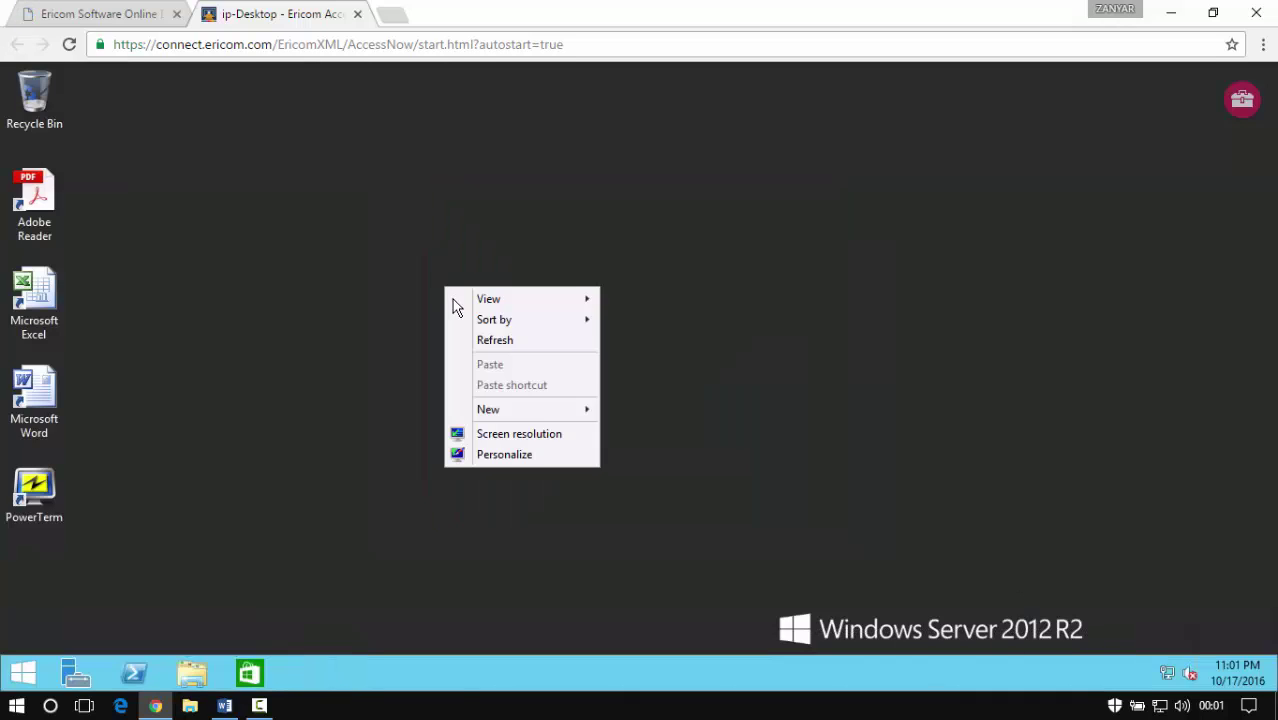
pyautogui.click(482, 340)
pyautogui.rightClick(417, 270)
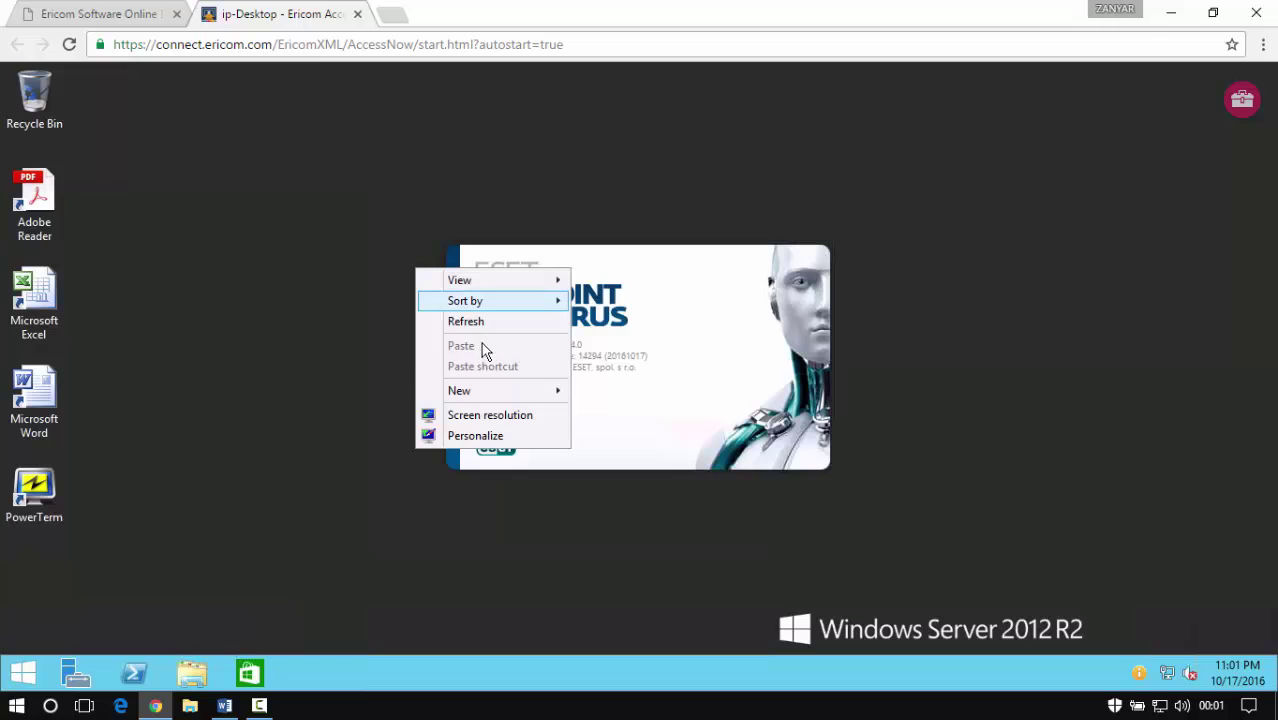
pyautogui.click(540, 322)
pyautogui.rightClick(1013, 245)
pyautogui.click(1052, 237)
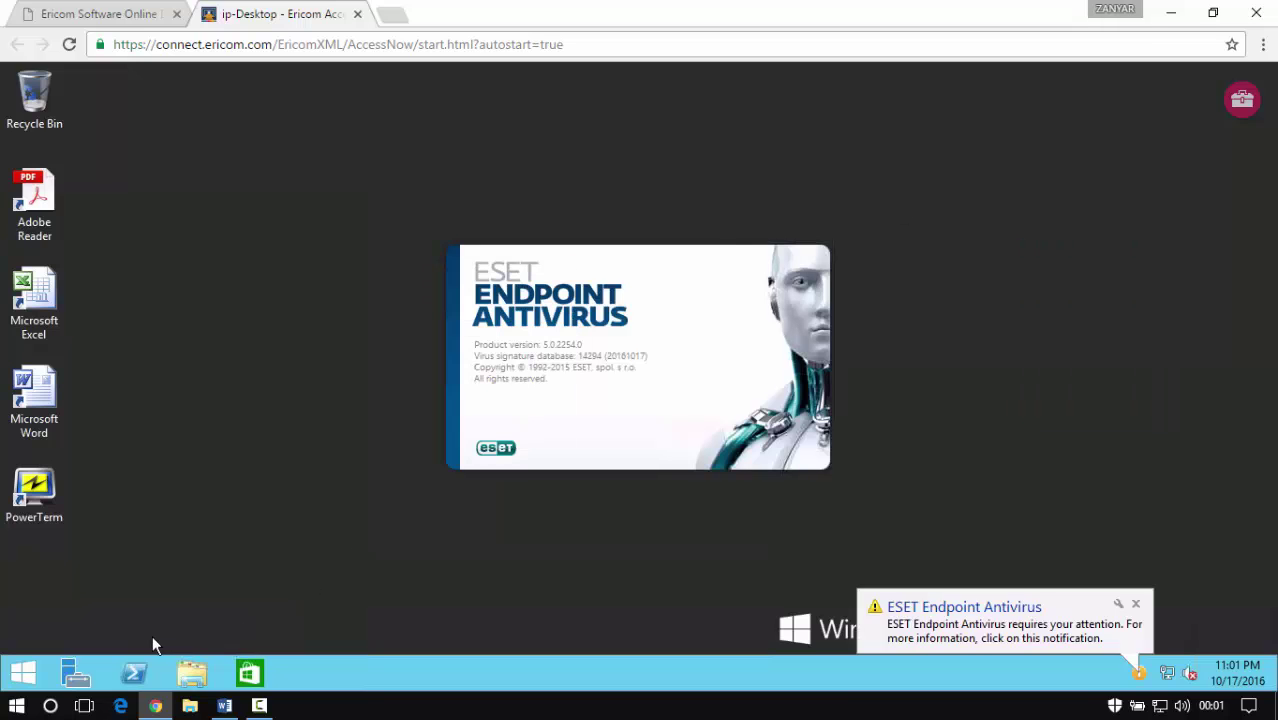
# Open the remote Start screen's full Apps list and start a search
pyautogui.click(22, 673)
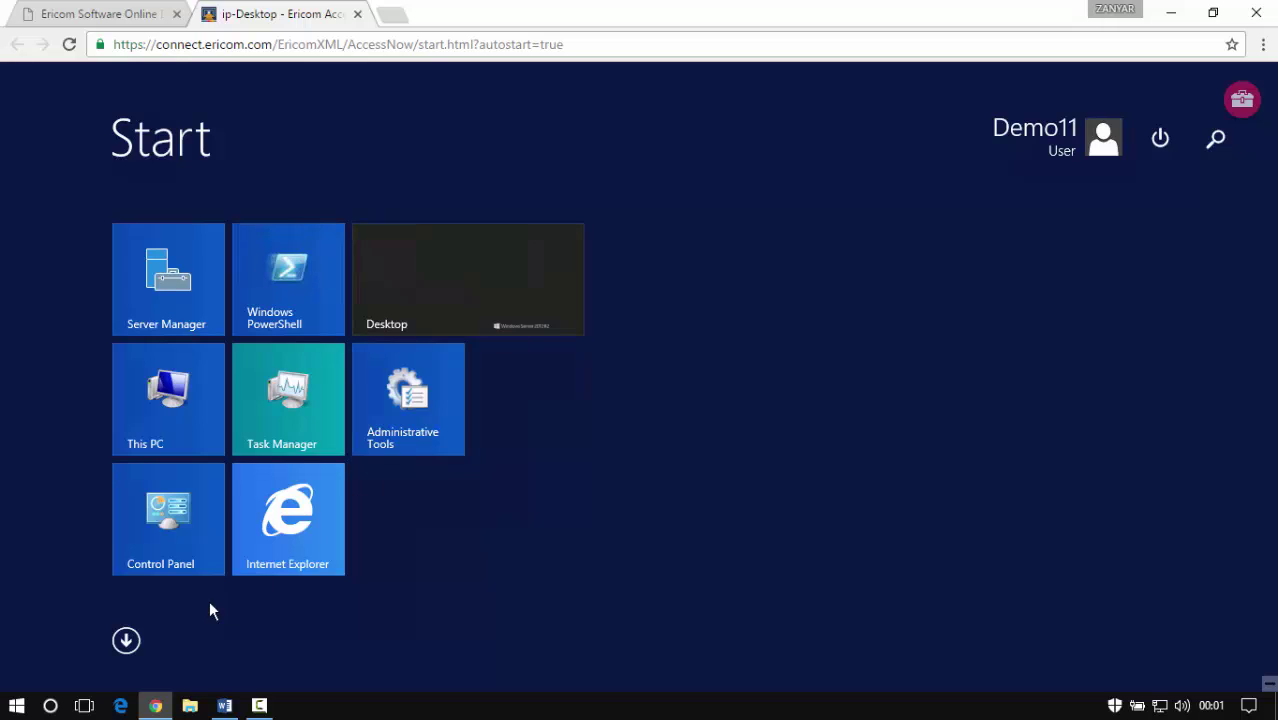
pyautogui.click(133, 635)
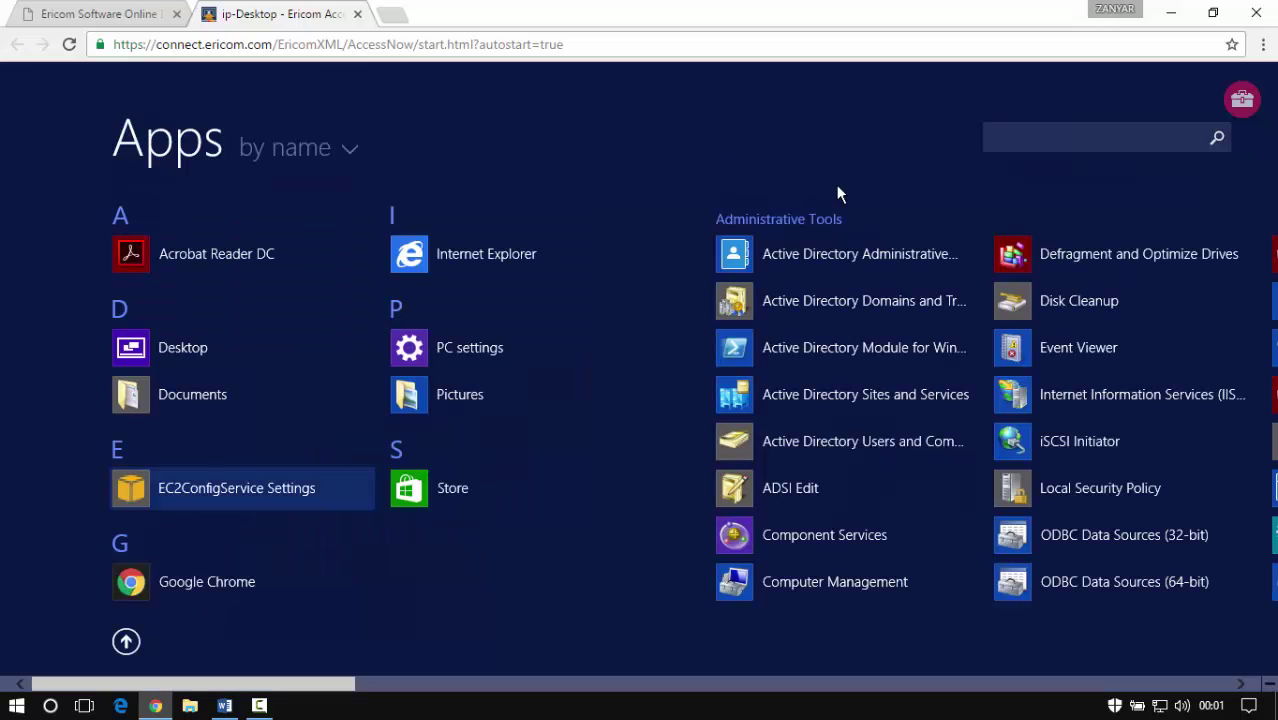
pyautogui.click(1057, 137)
# Launch Google Chrome on the remote server, suppress the default-browser prompt, and maximize it
pyautogui.write('goo')
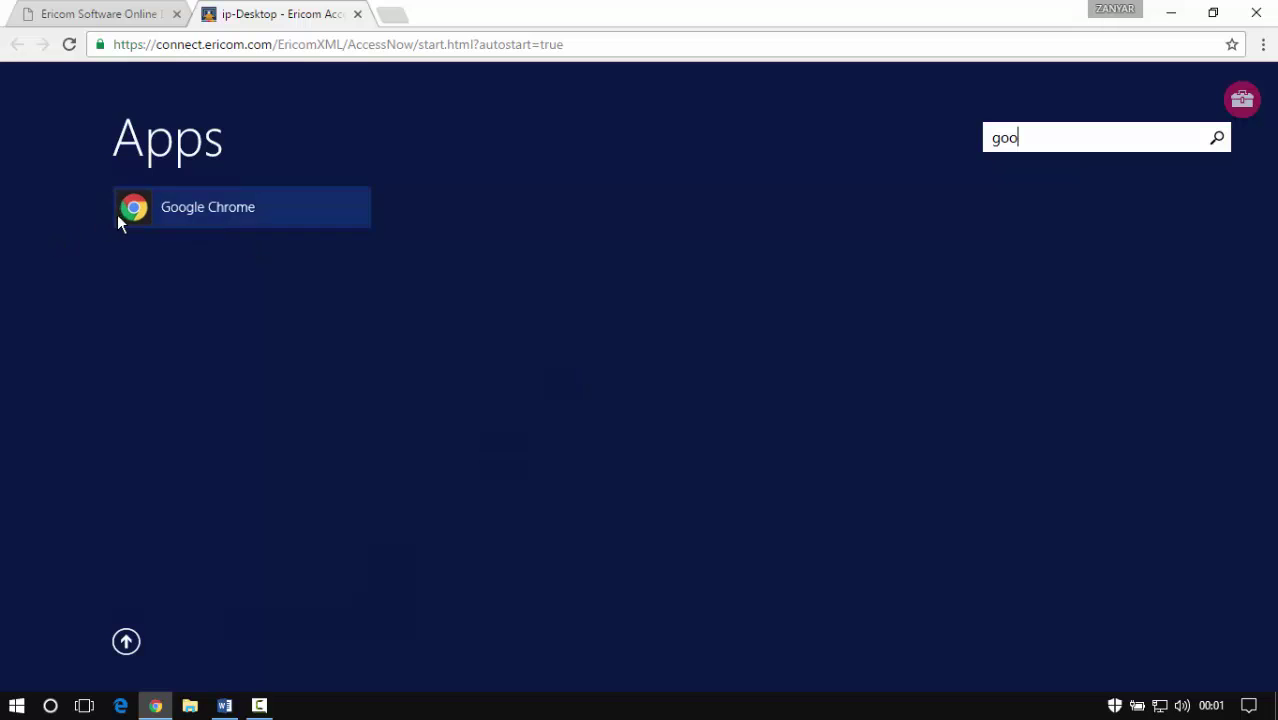
pyautogui.click(132, 207)
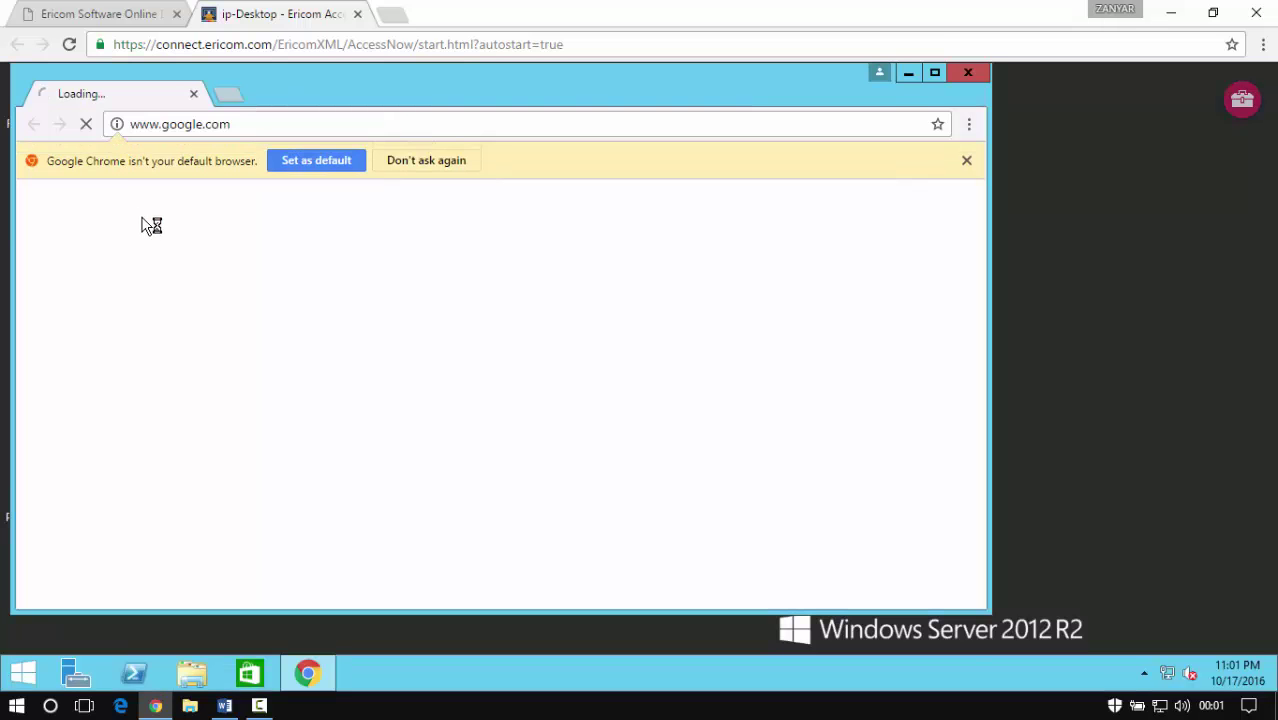
pyautogui.click(476, 162)
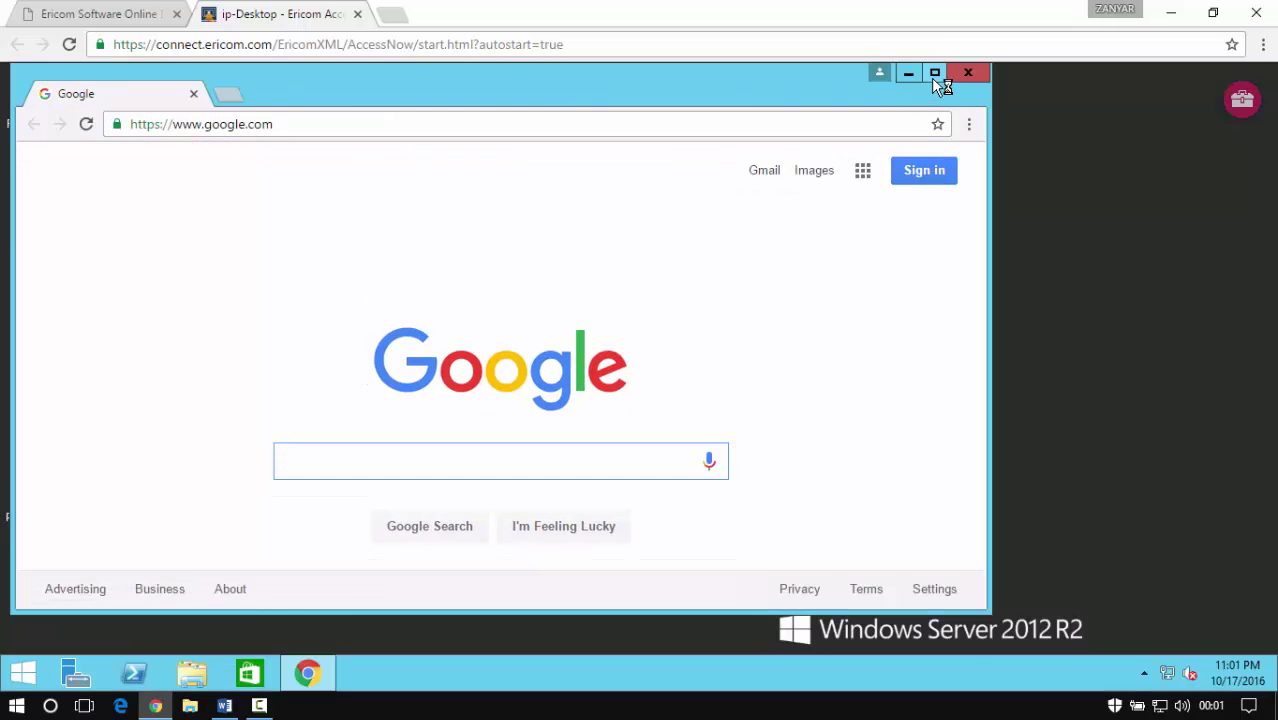
pyautogui.click(934, 73)
pyautogui.click(197, 676)
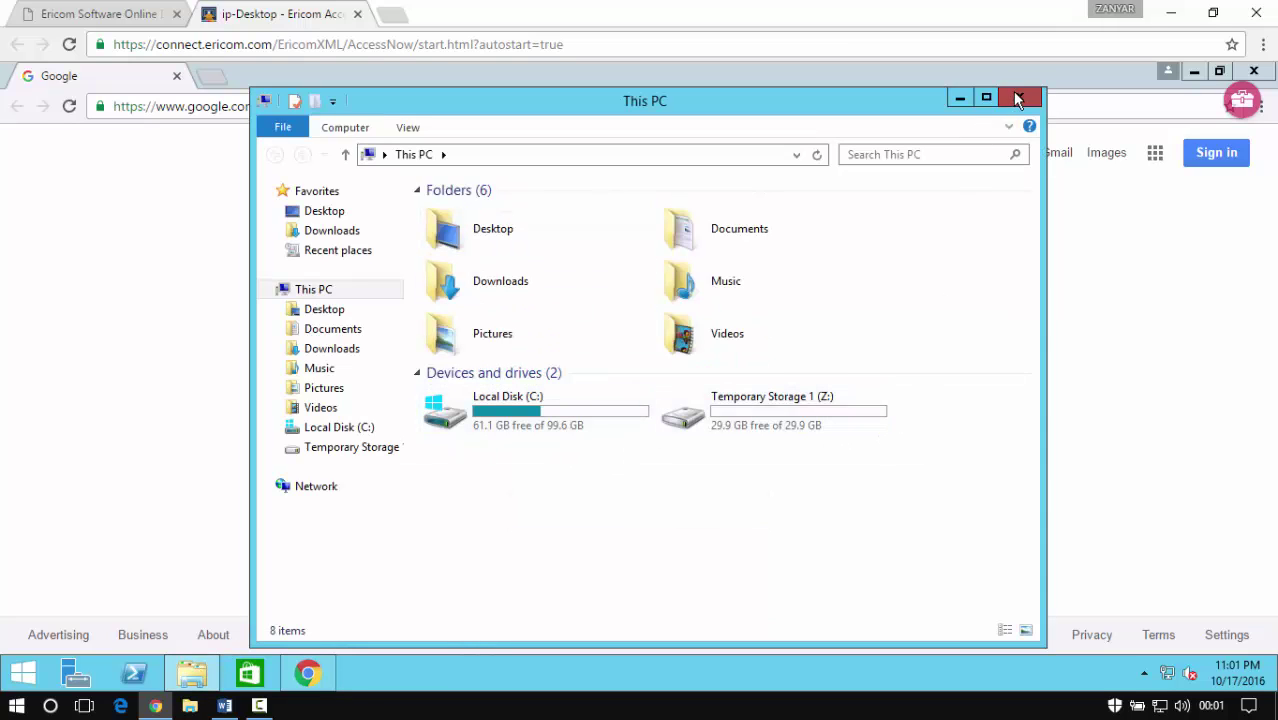
pyautogui.click(1020, 100)
# Search for 'speed' in remote Chrome, open Speedtest.net by Ookla, then show the Start screen
pyautogui.click(246, 113)
pyautogui.write('s')
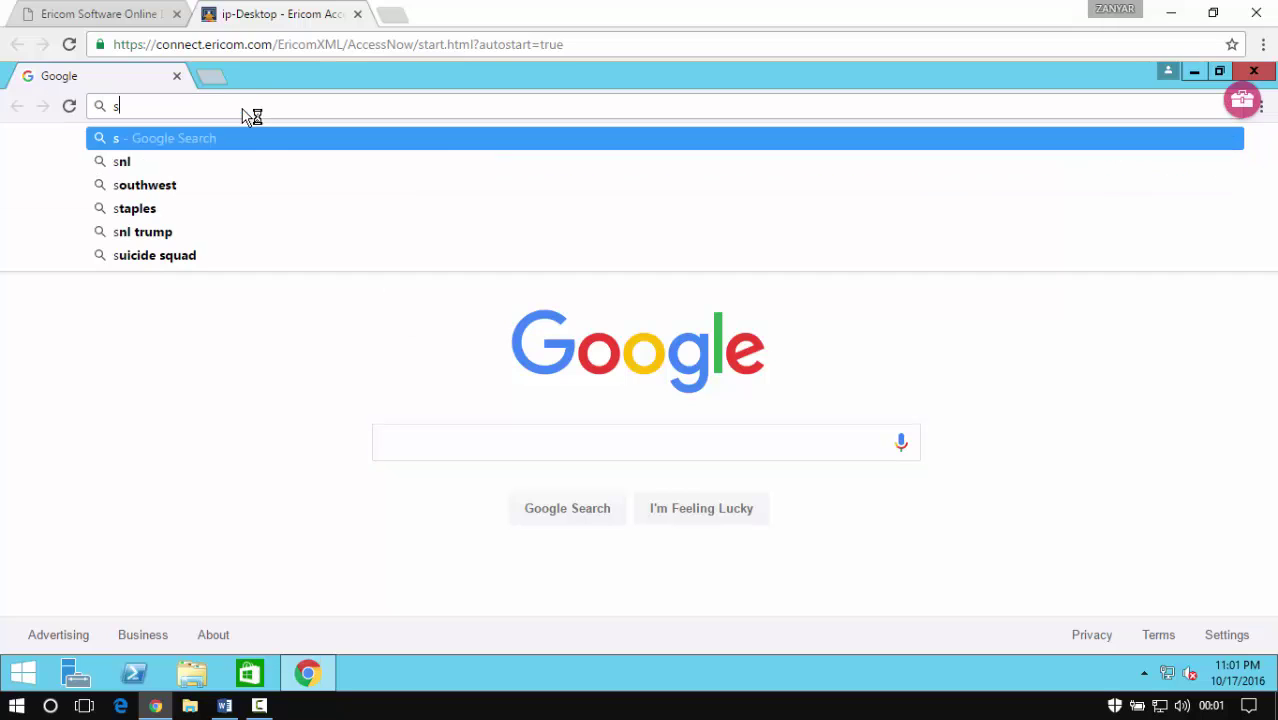
pyautogui.write('peed')
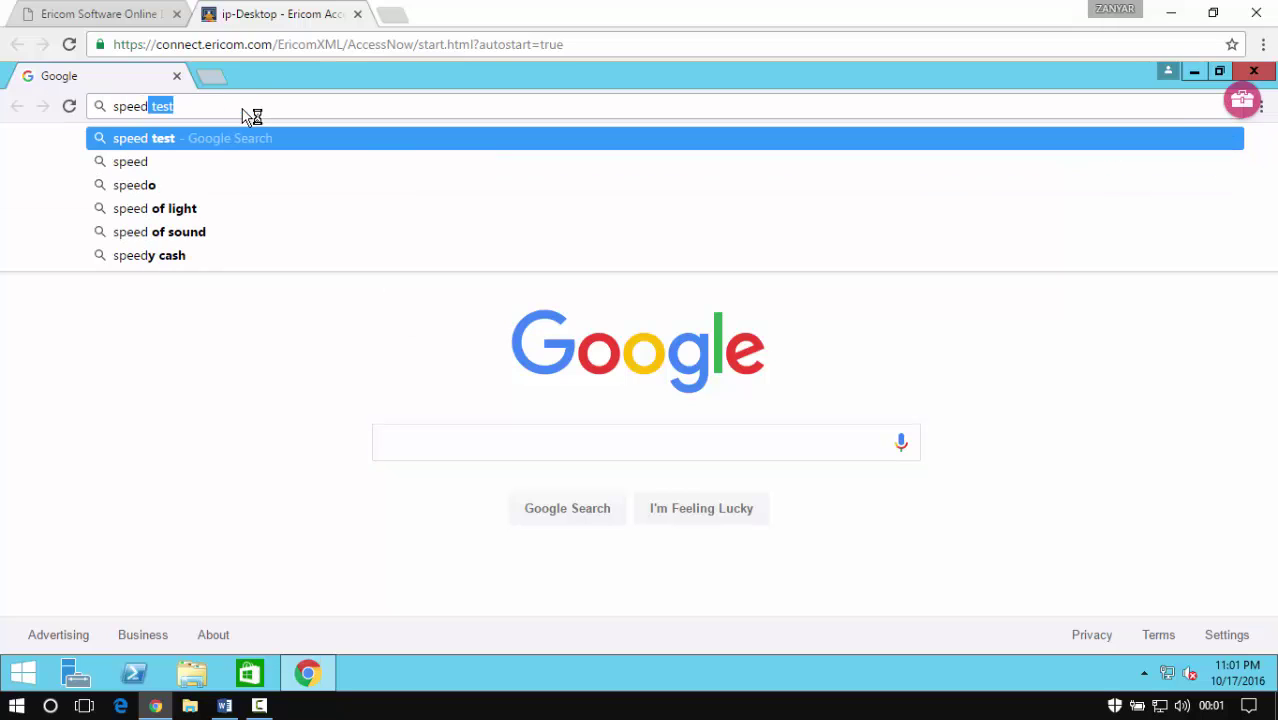
pyautogui.press('Return')
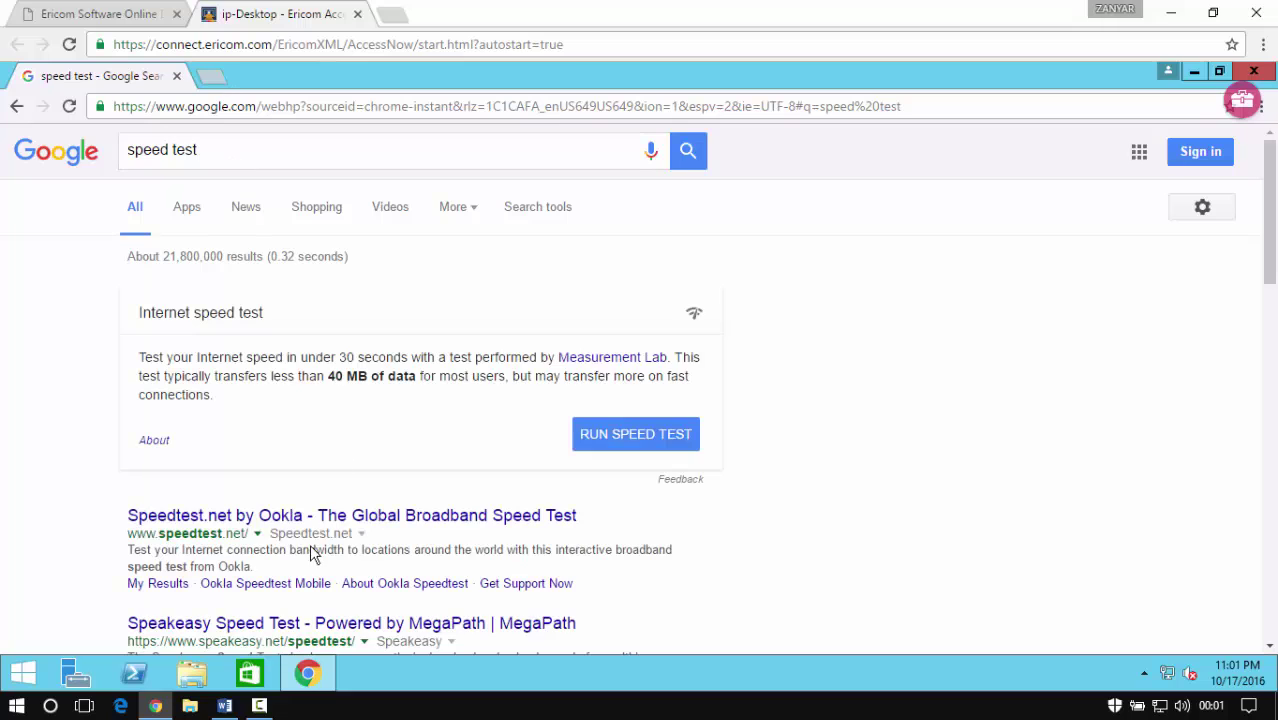
pyautogui.click(302, 522)
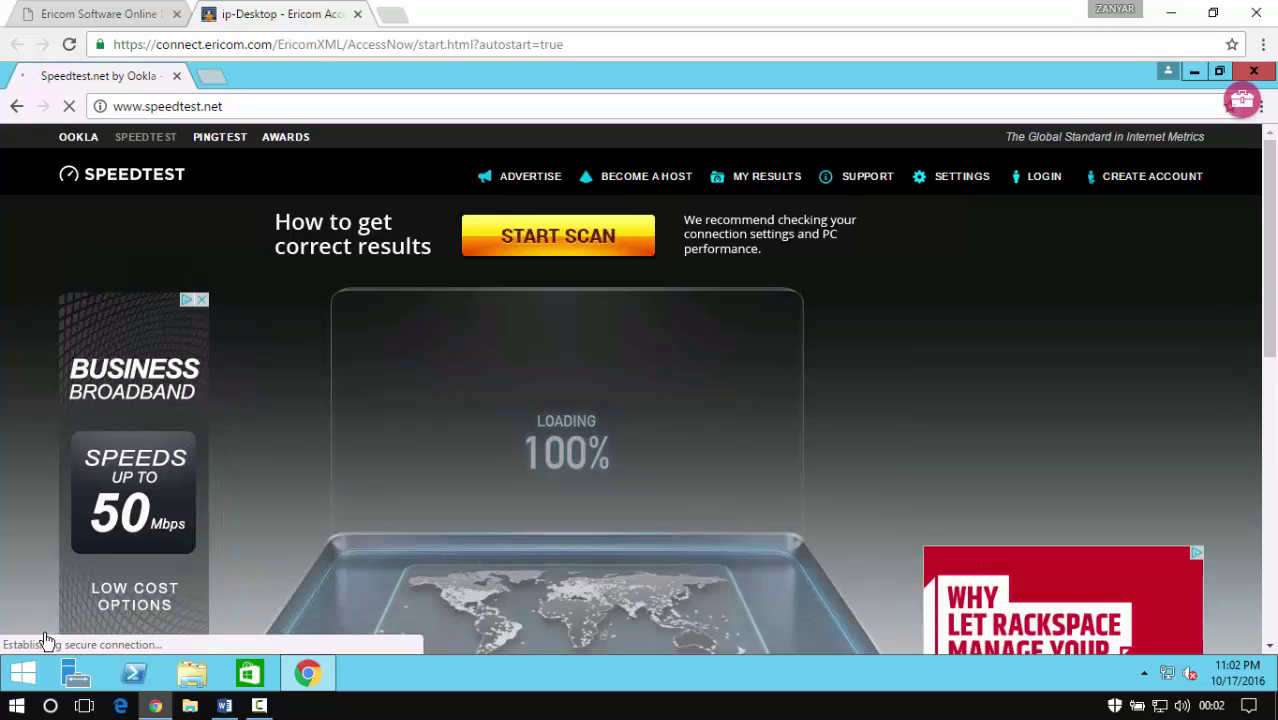
pyautogui.click(24, 670)
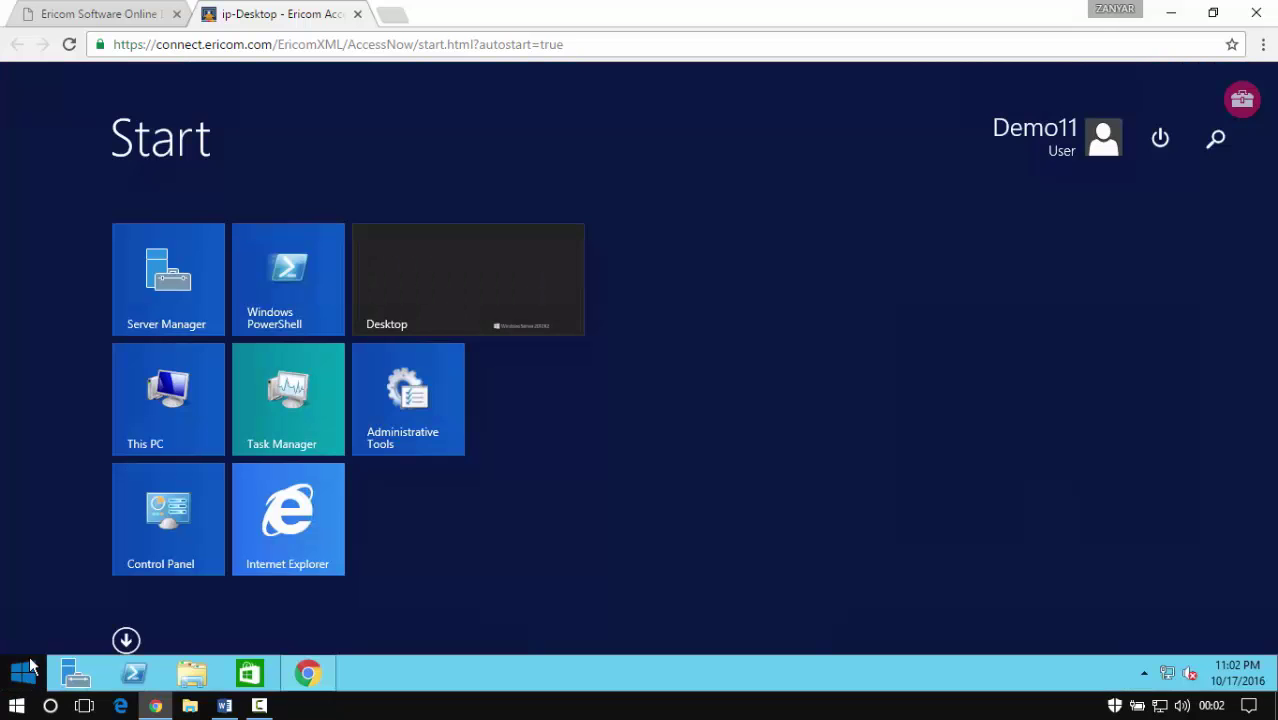
# Browse the remote server's full Apps list, then return to the remote Chrome window
pyautogui.click(126, 641)
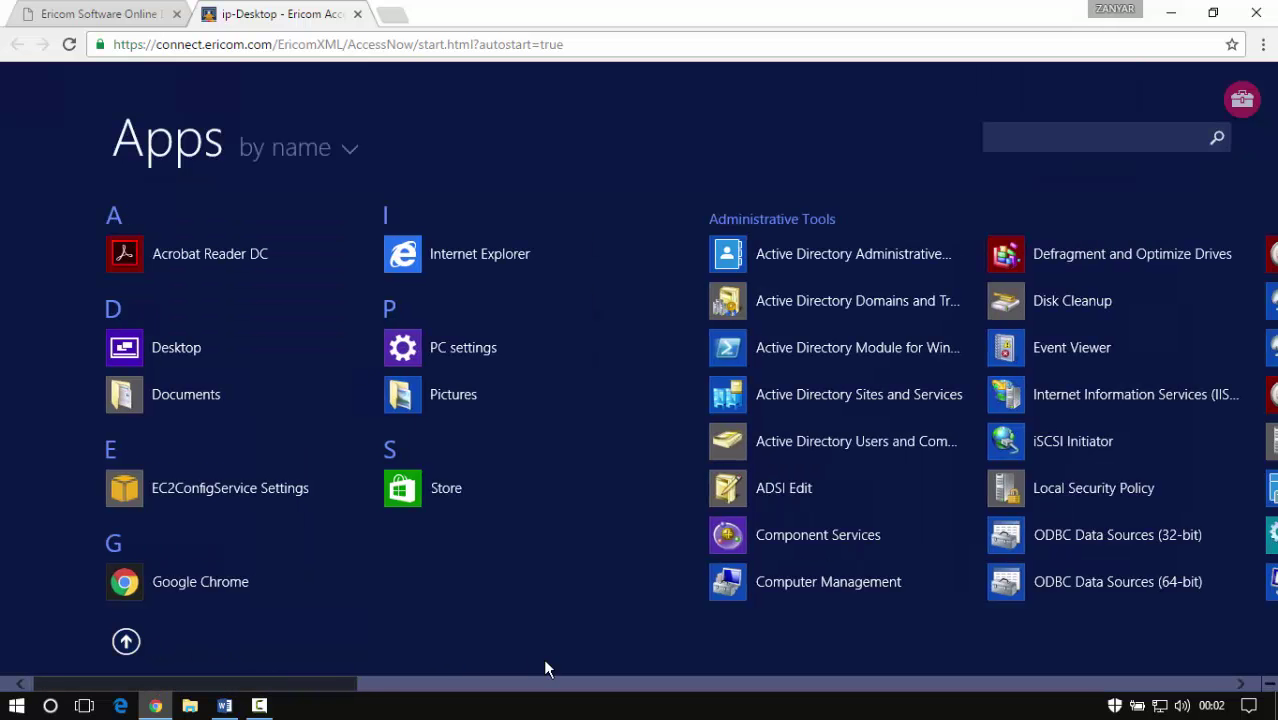
pyautogui.scroll(-15, 545, 668)
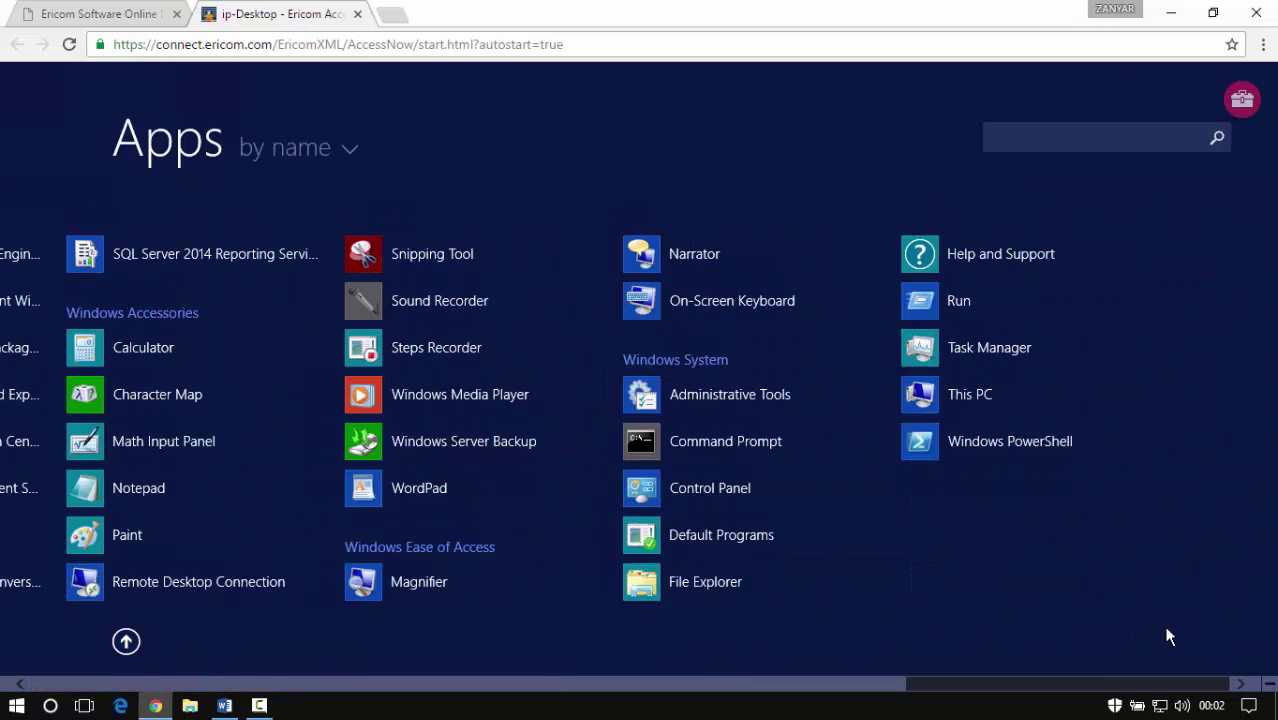
pyautogui.scroll(10, 207, 399)
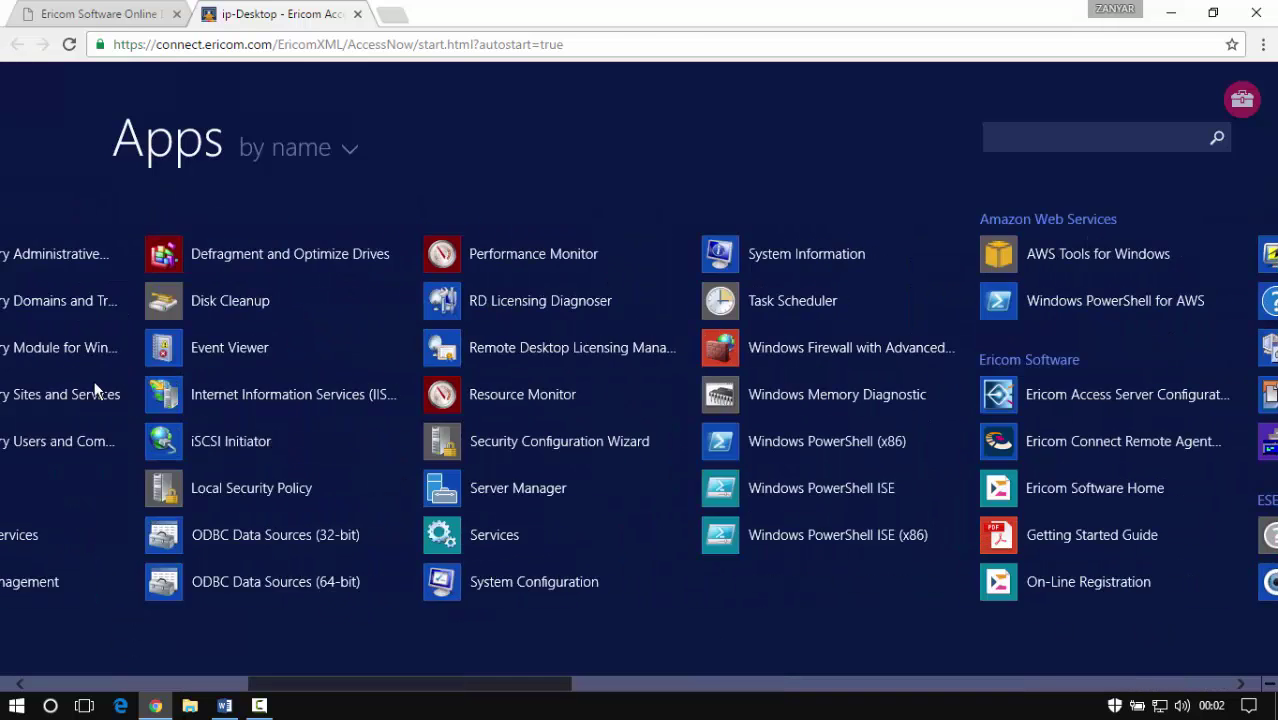
pyautogui.click(126, 641)
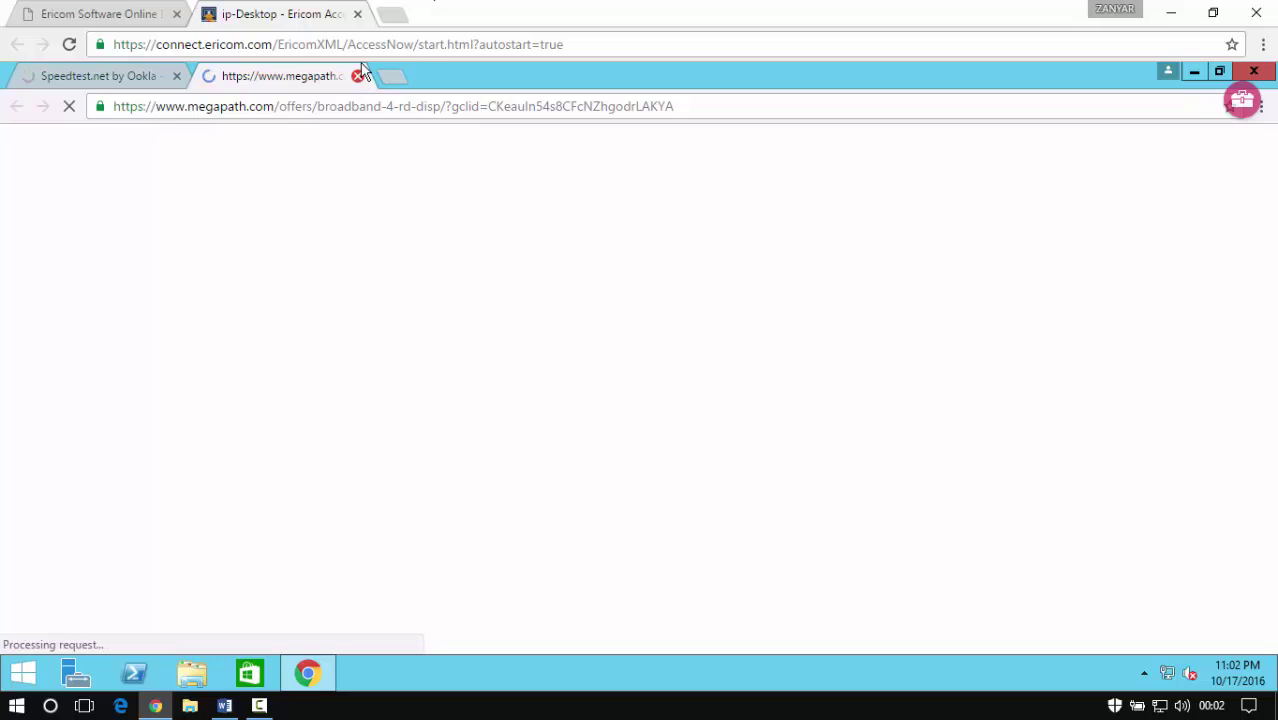
# Close the megapath ad tab, let Speedtest.net's download test pass 237 Mbps, and open a new tab
pyautogui.click(358, 76)
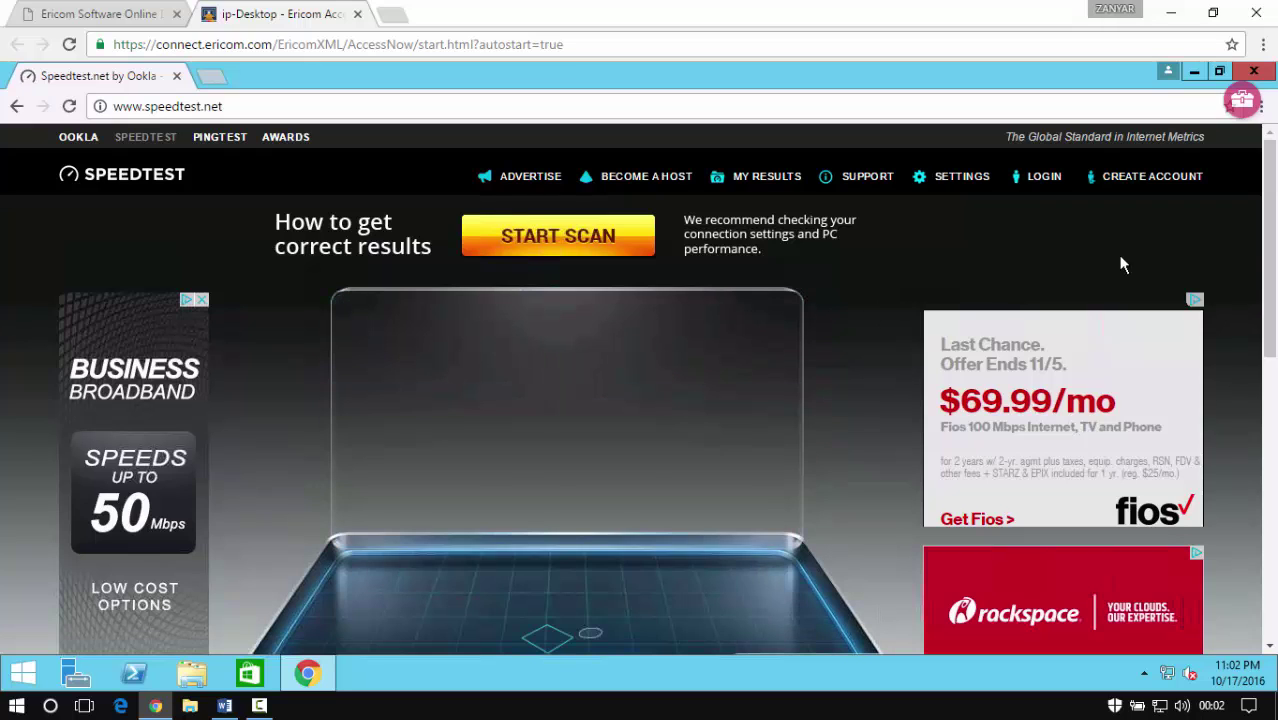
pyautogui.scroll(-1, 1270, 244)
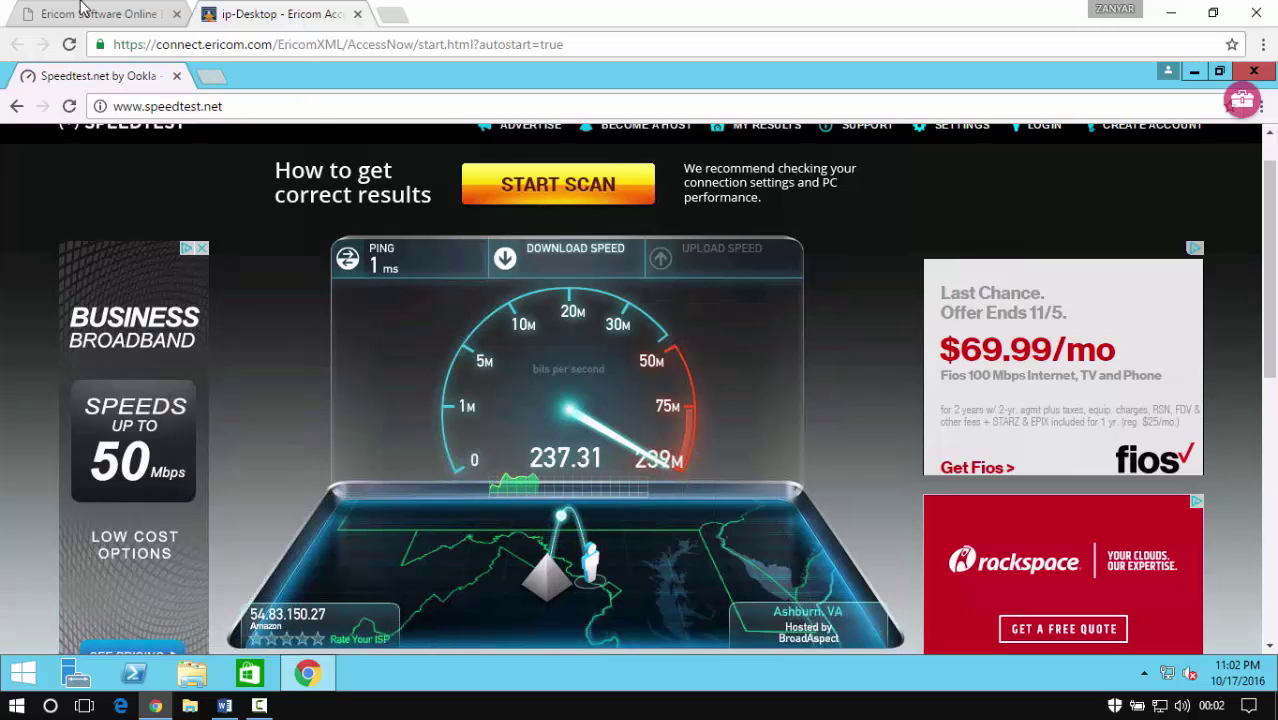
pyautogui.click(208, 82)
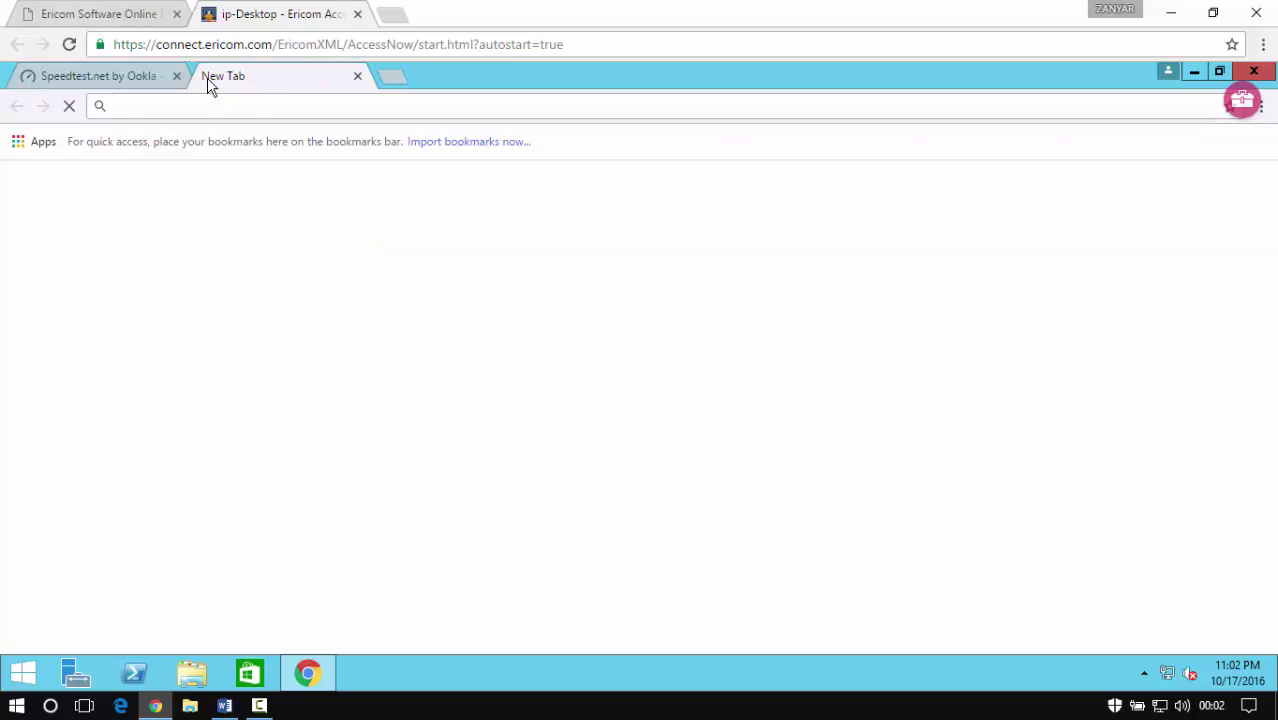
# Load bing.com in the new tab and search for 'speed test'
pyautogui.write('bing.')
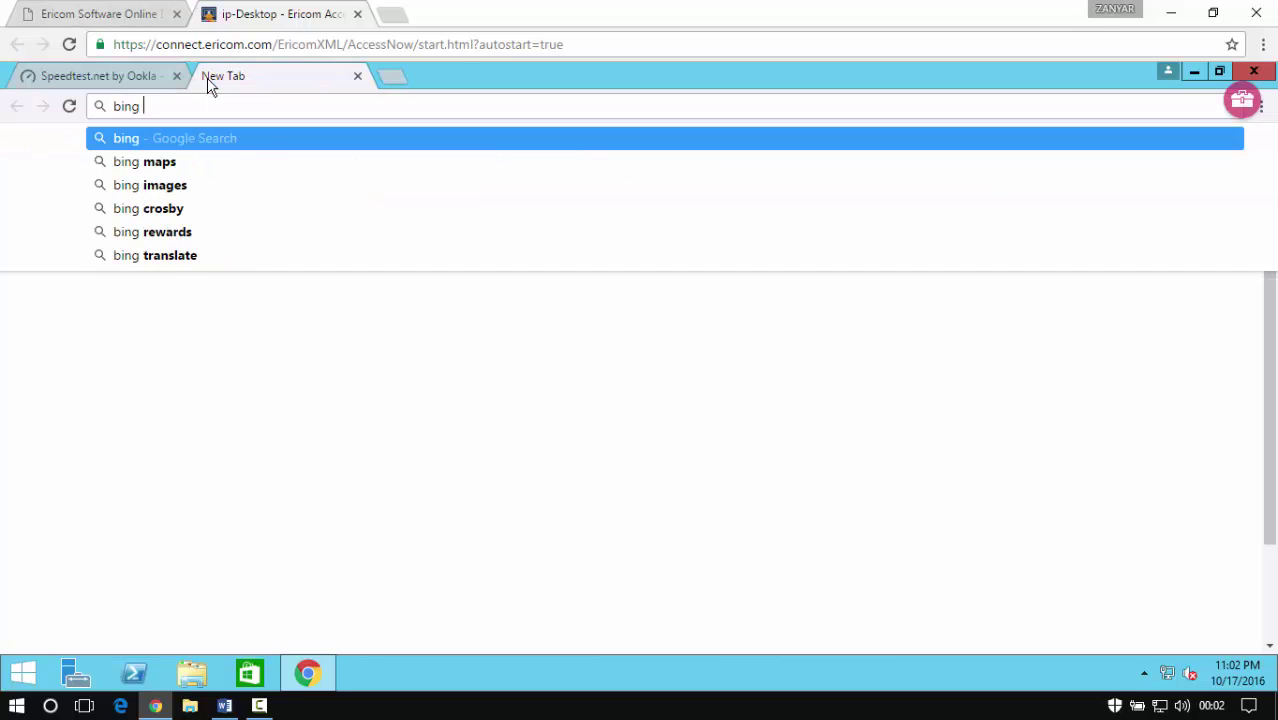
pyautogui.write('com')
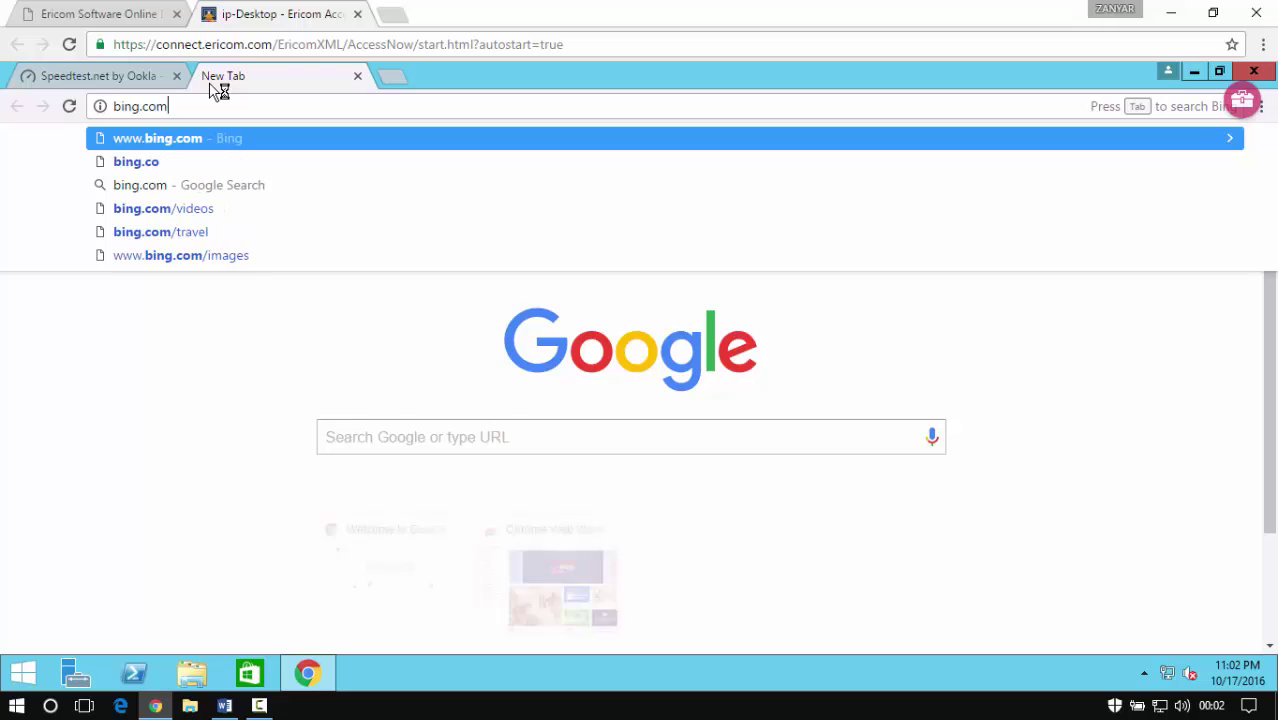
pyautogui.press('Return')
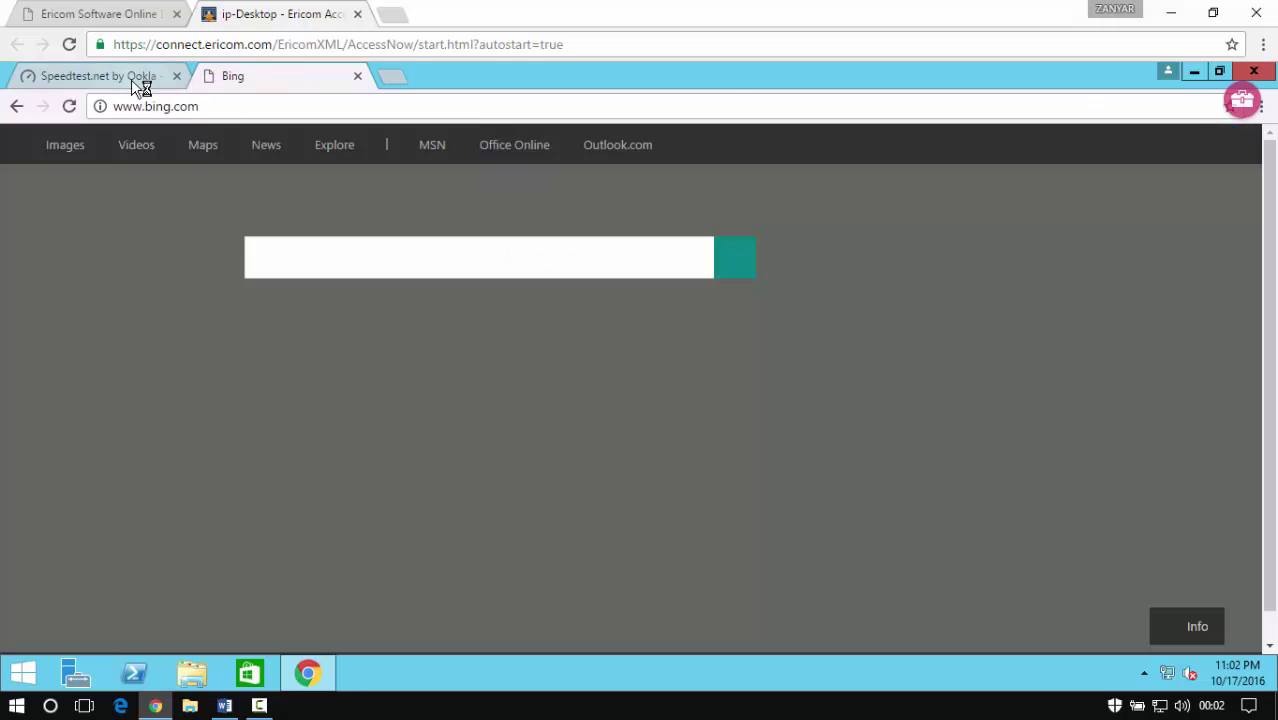
pyautogui.click(131, 79)
pyautogui.click(287, 82)
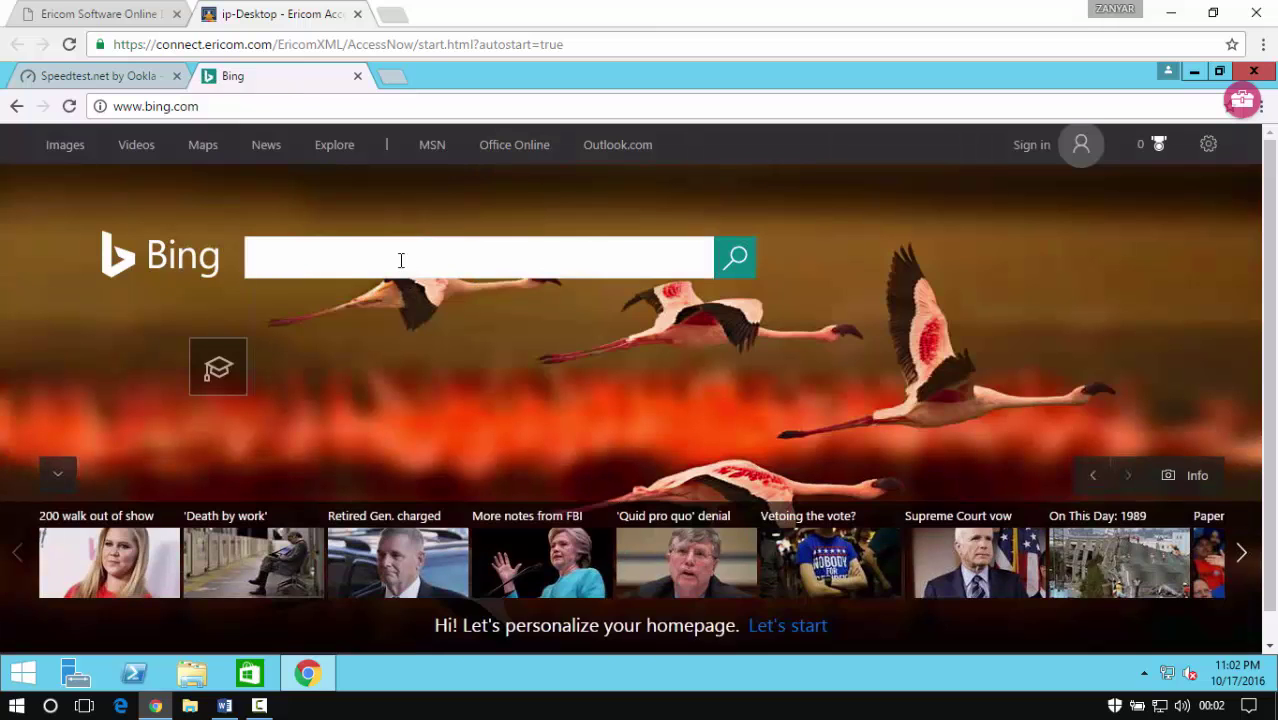
pyautogui.write('speed test')
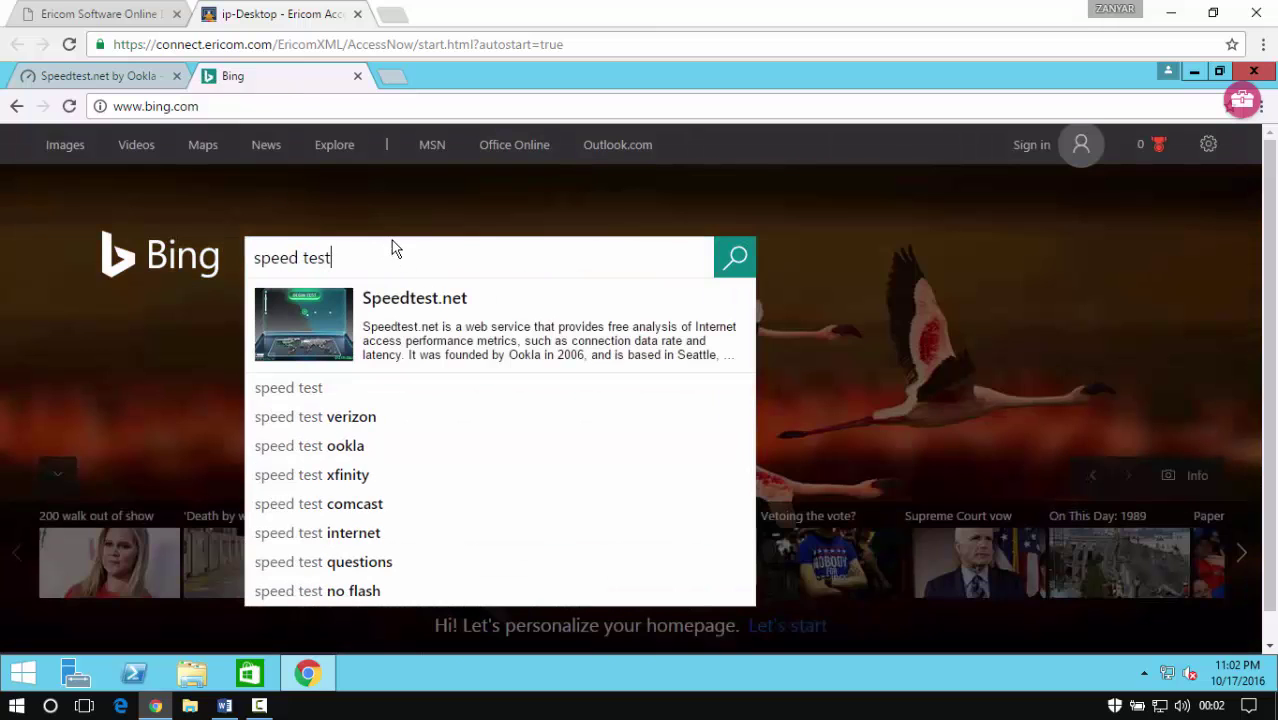
pyautogui.press('Return')
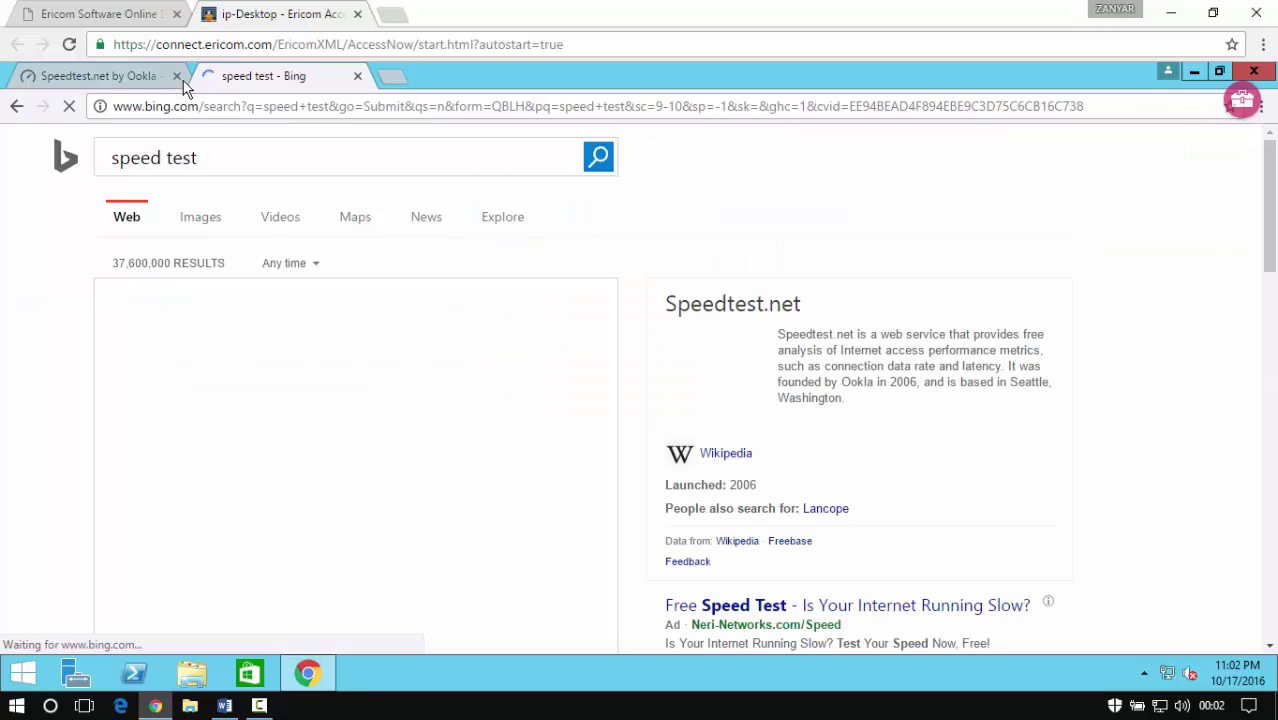
# Close the Speedtest.net tab and run Bing's speed test: 315.67 Mbps down, 249.72 Mbps up
pyautogui.click(176, 76)
pyautogui.scroll(-2, 420, 487)
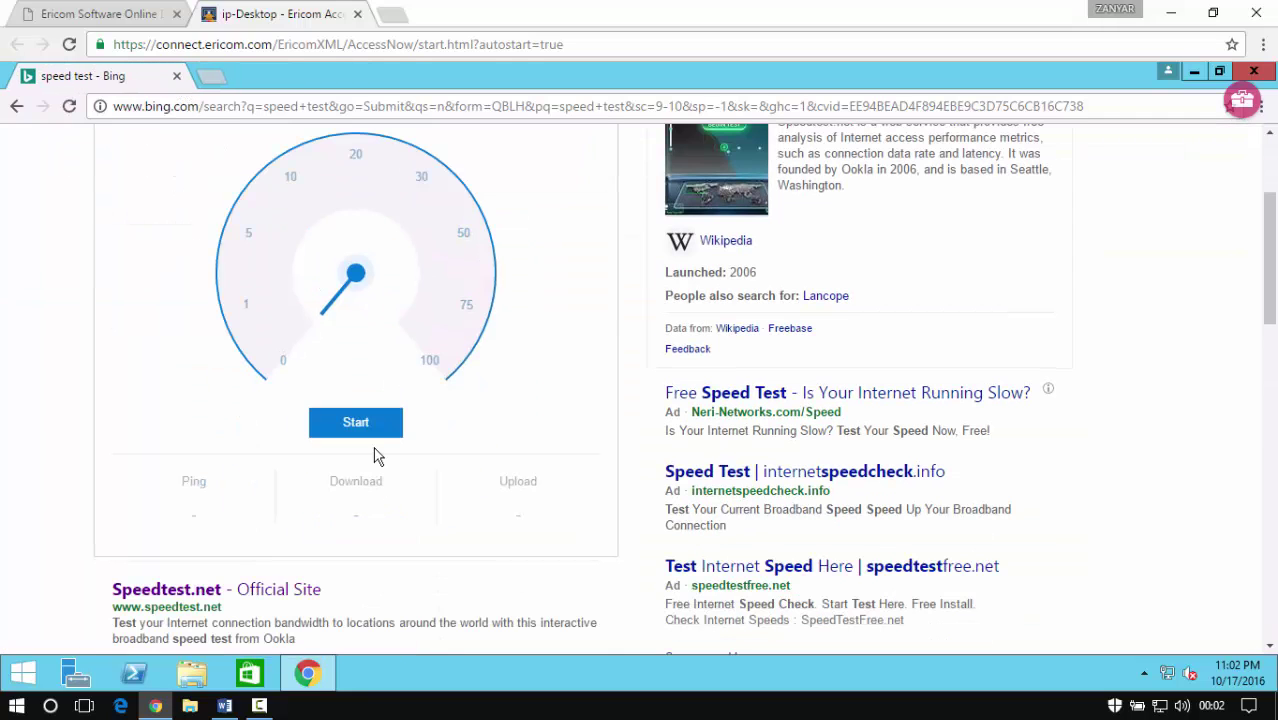
pyautogui.click(373, 428)
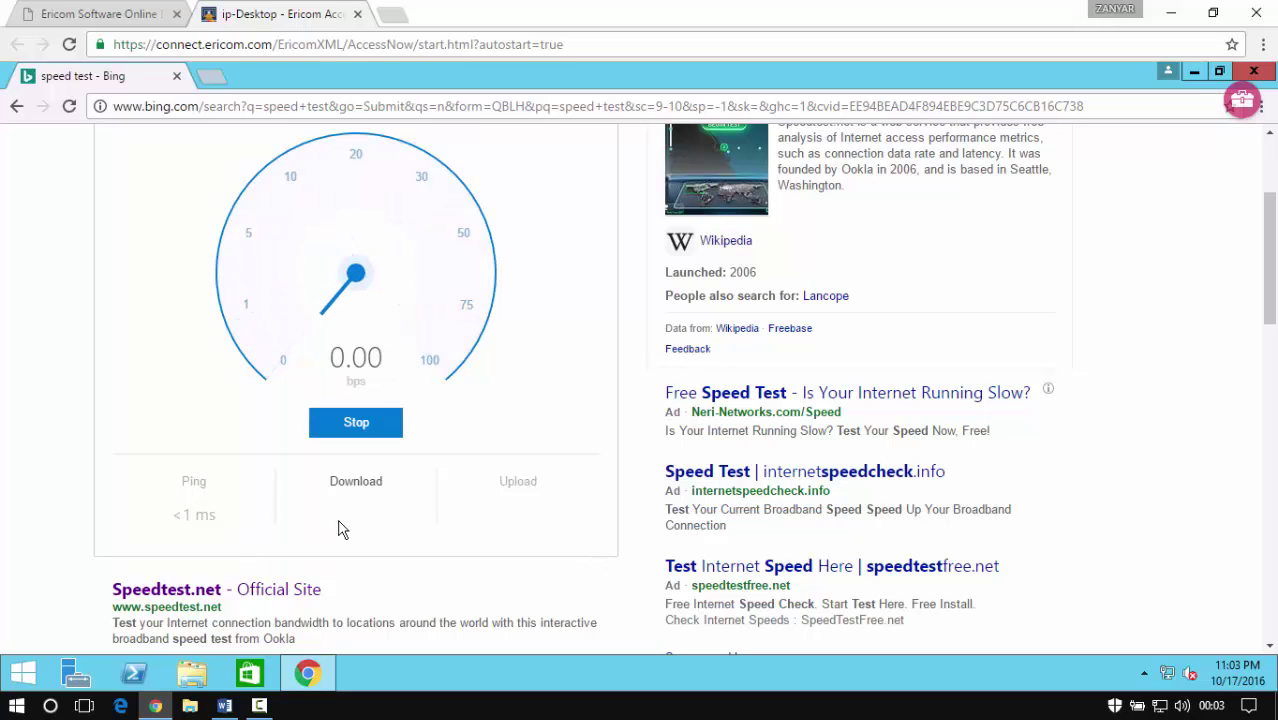
pyautogui.moveTo(357, 512); pyautogui.dragTo(408, 517)
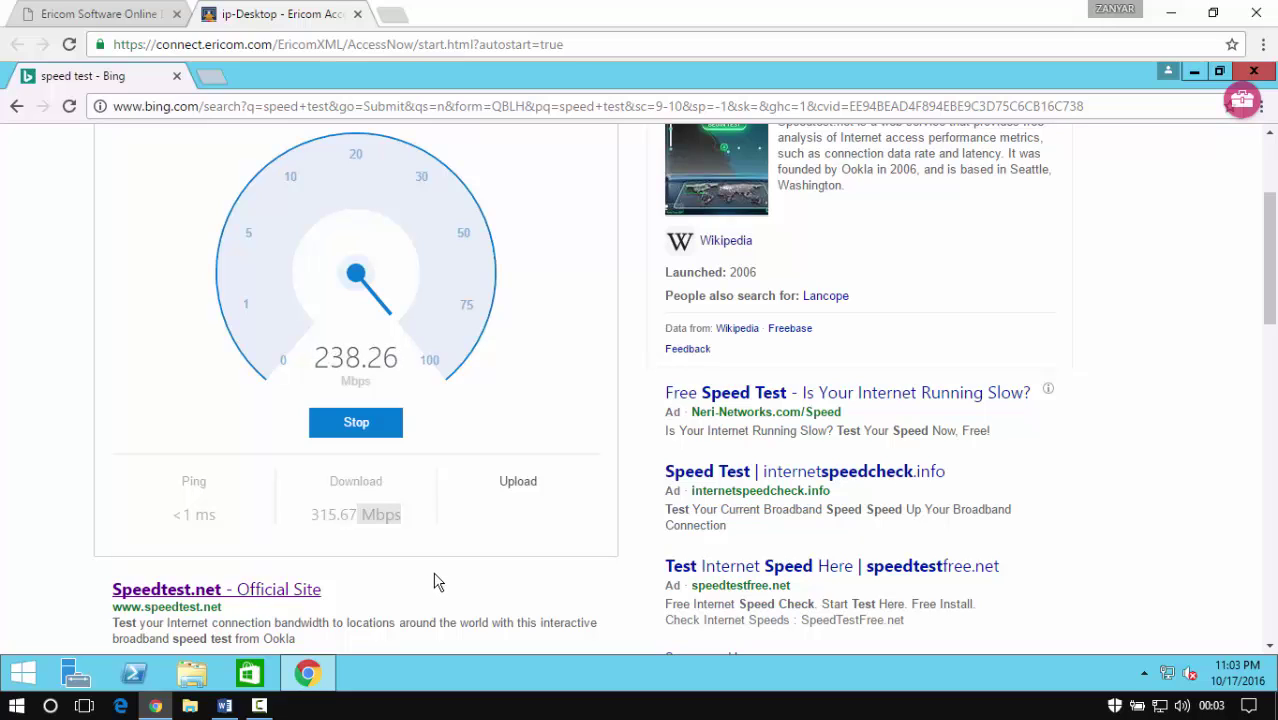
pyautogui.tripleClick(522, 514)
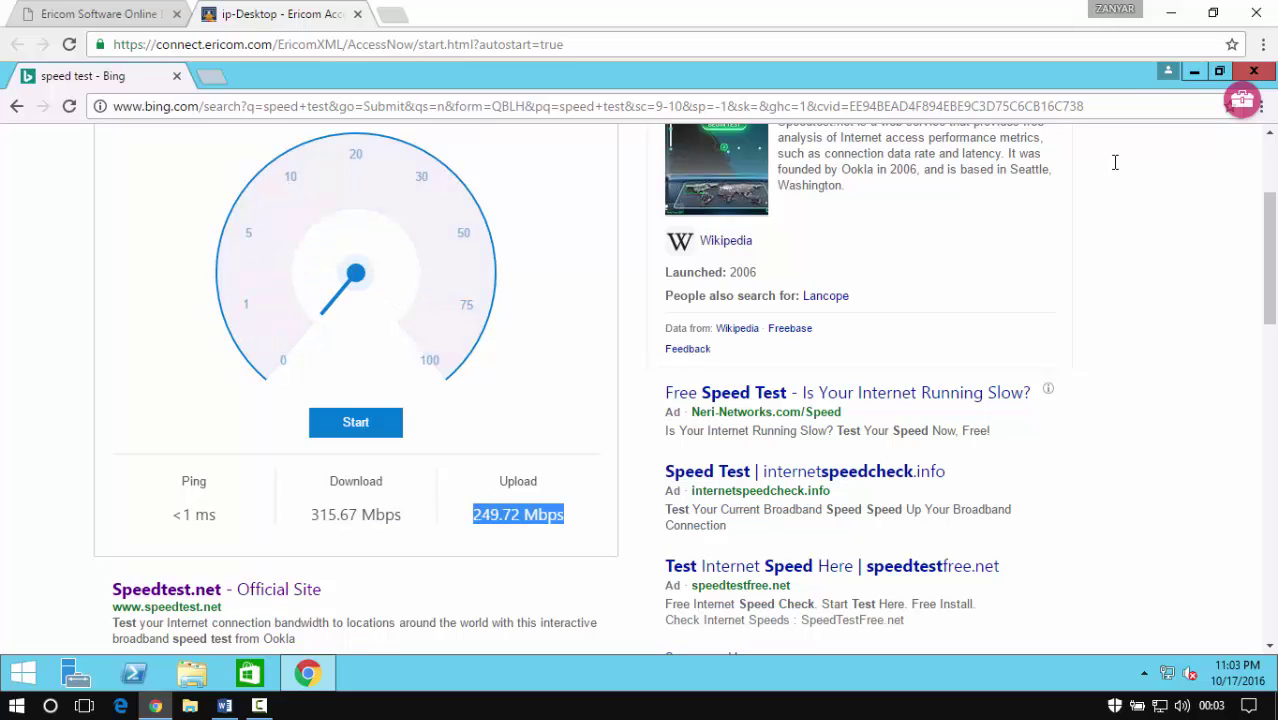
# Minimize the browser and refresh the local desktop
pyautogui.click(1176, 11)
pyautogui.rightClick(501, 248)
pyautogui.click(576, 330)
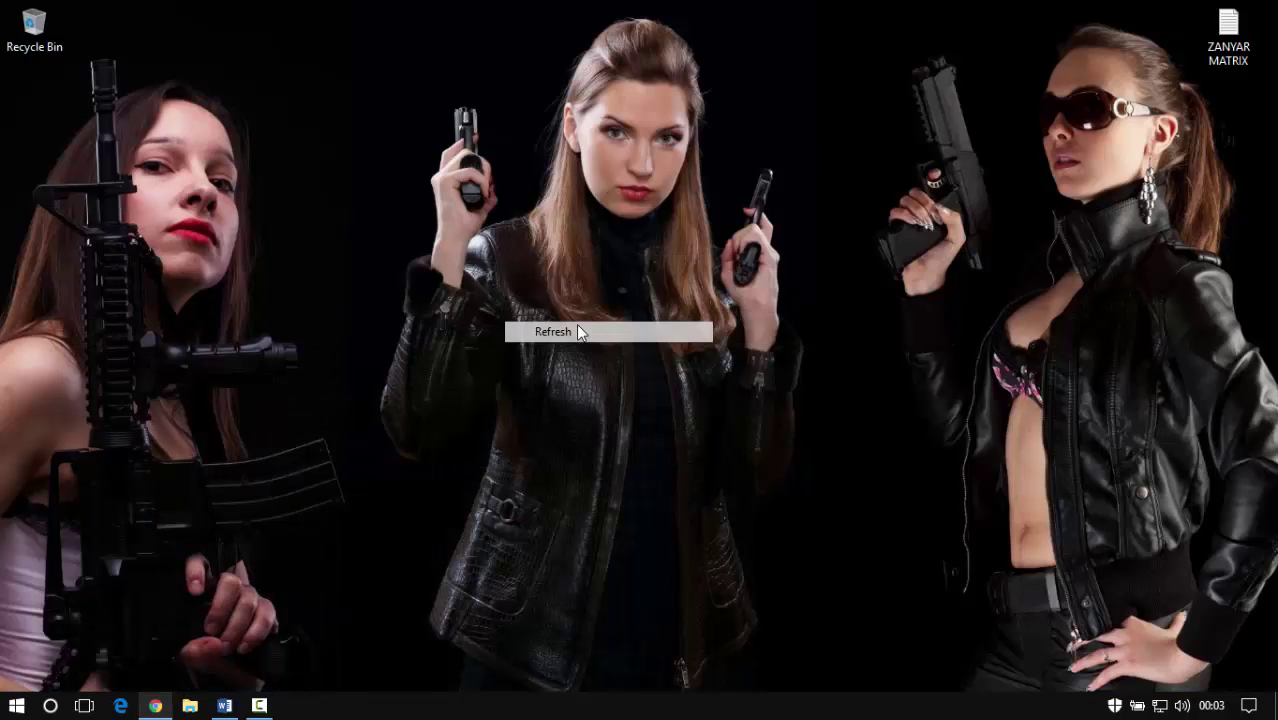
# Restore Chrome and replace the Bing address with the YouTube channel's youtube.com/c/ URL
pyautogui.click(155, 705)
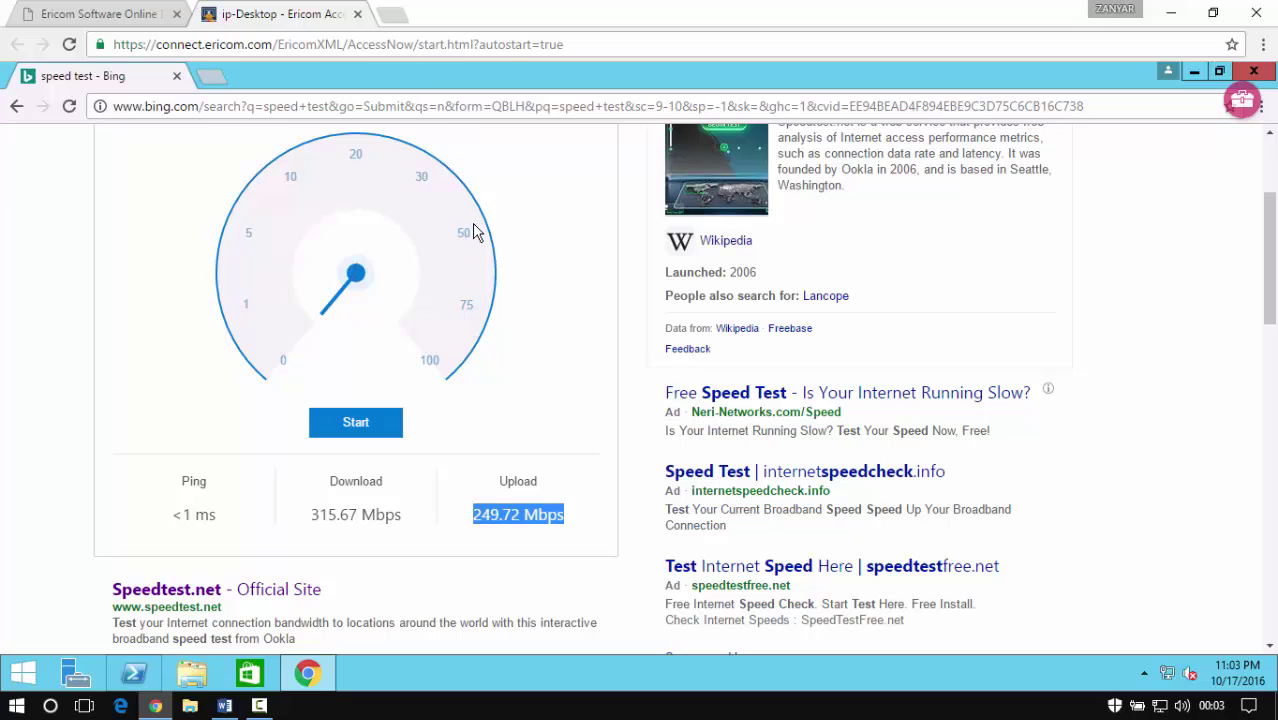
pyautogui.doubleClick(446, 106)
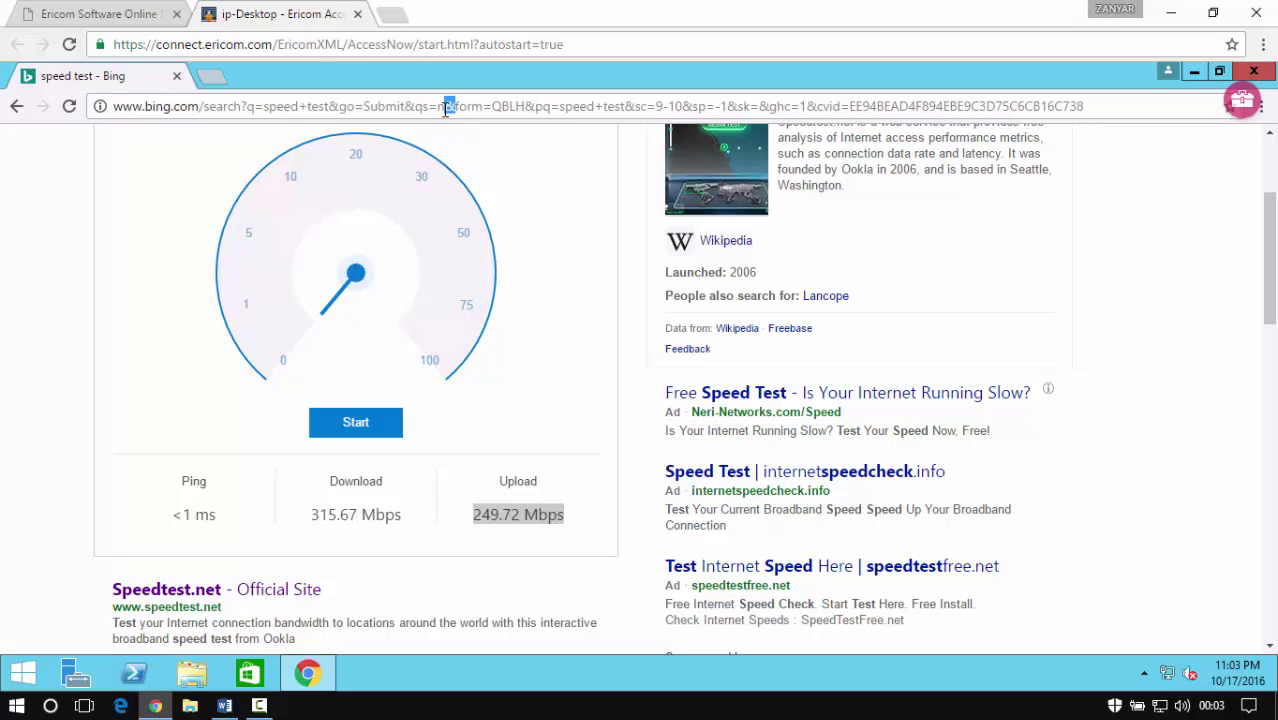
pyautogui.tripleClick(446, 106)
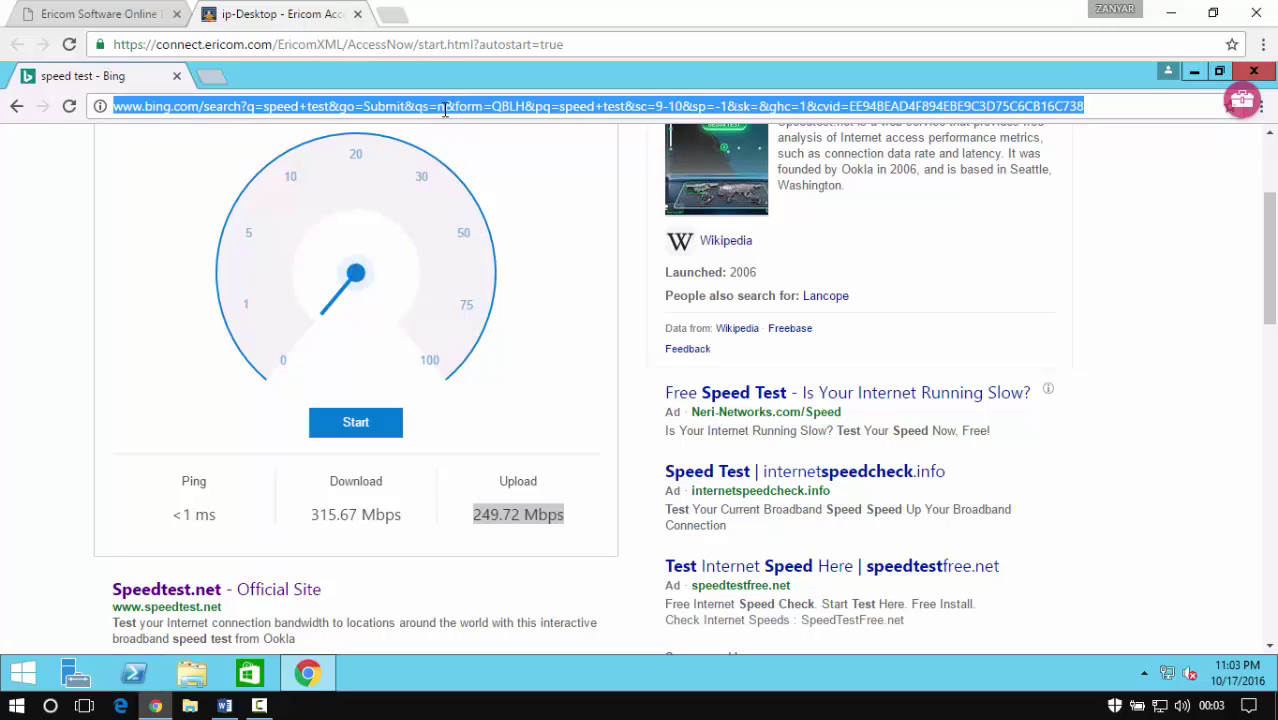
pyautogui.write('youtube')
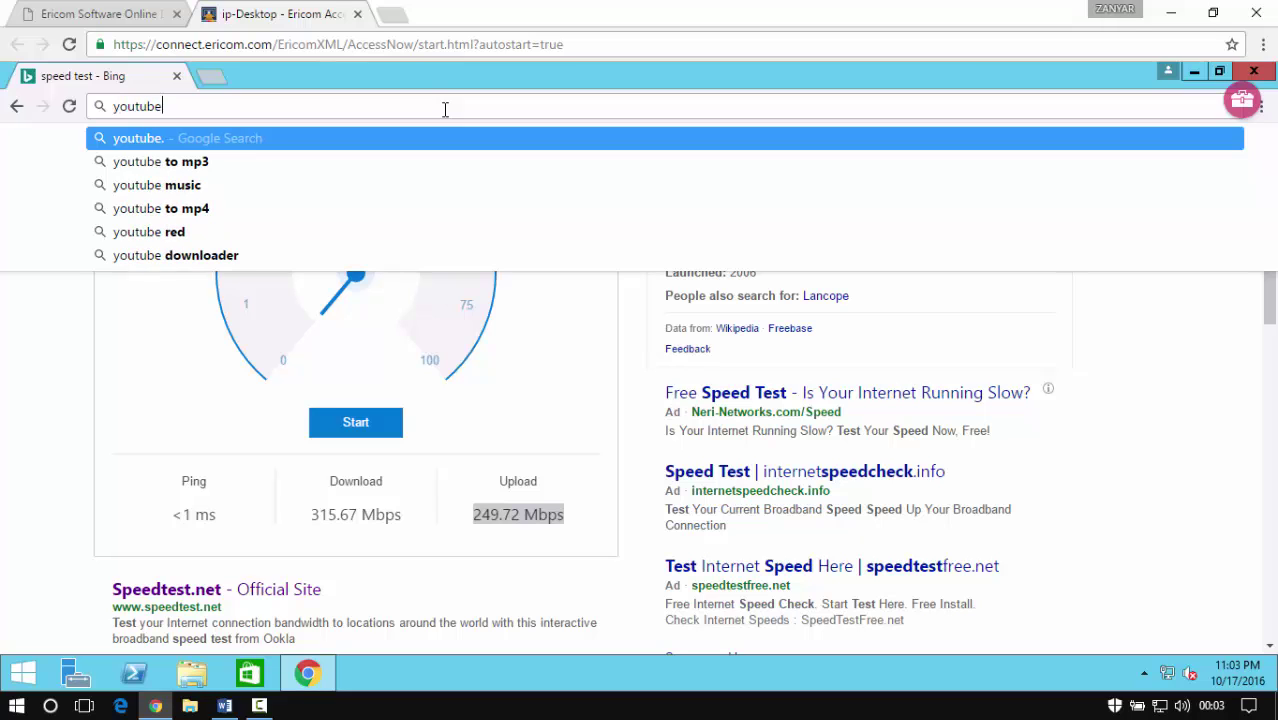
pyautogui.write('.com/c')
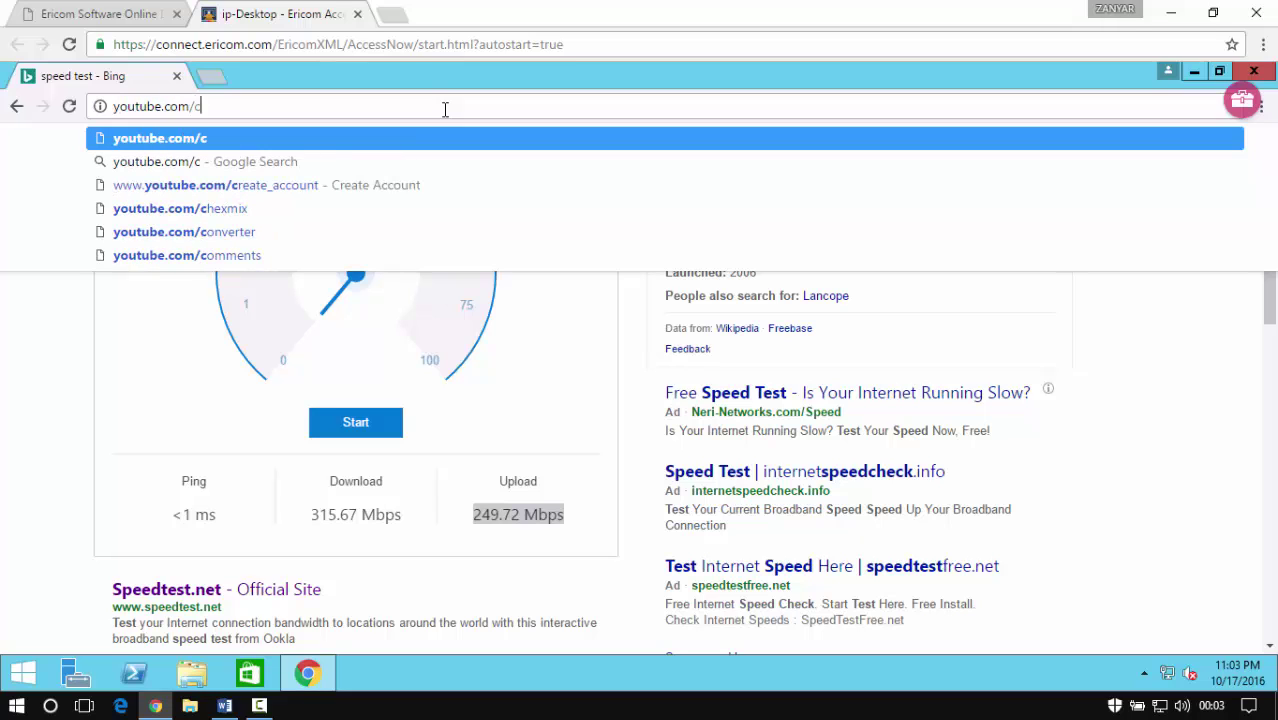
pyautogui.write('/ZA')
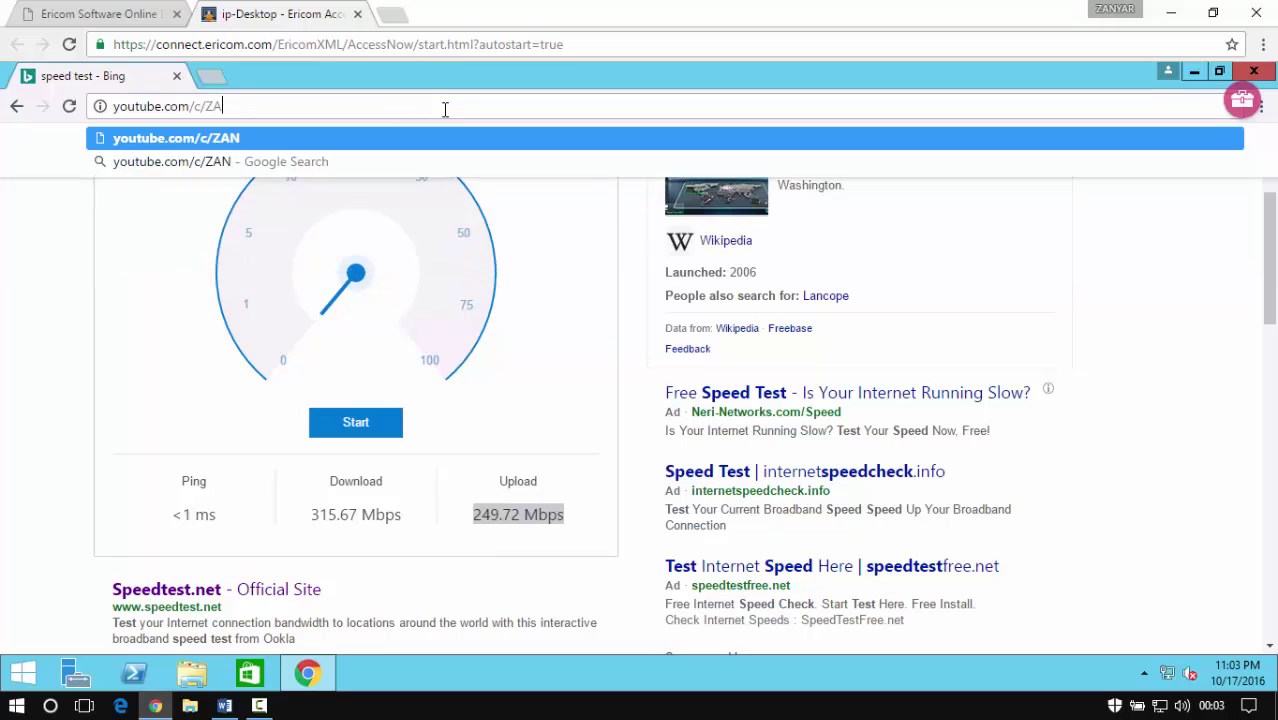
pyautogui.write('NYARMA')
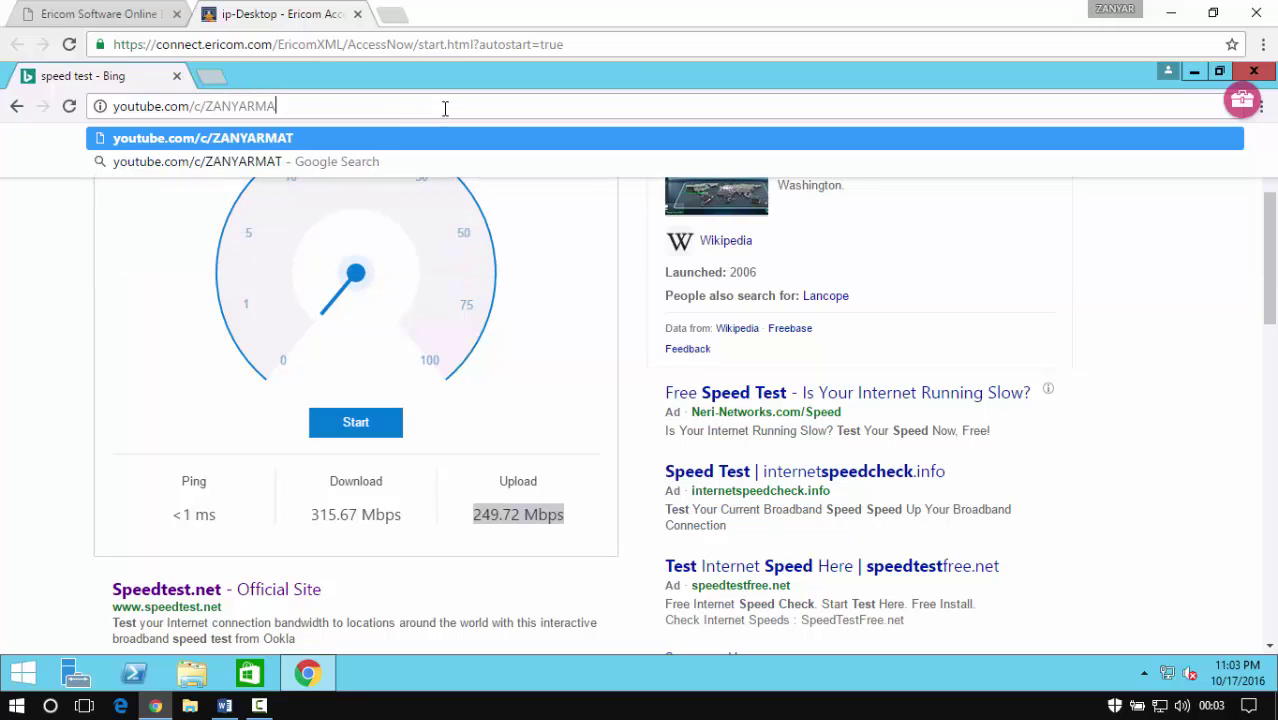
pyautogui.write('TRIX')
pyautogui.press('Return')
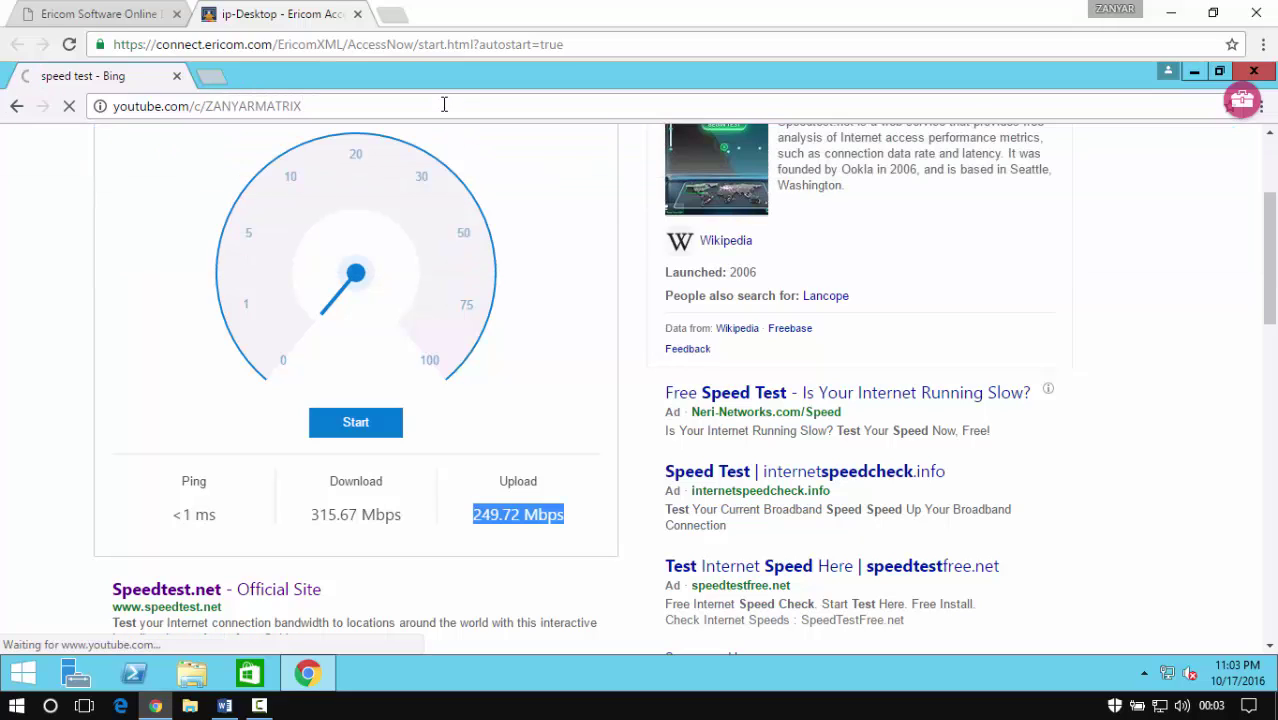